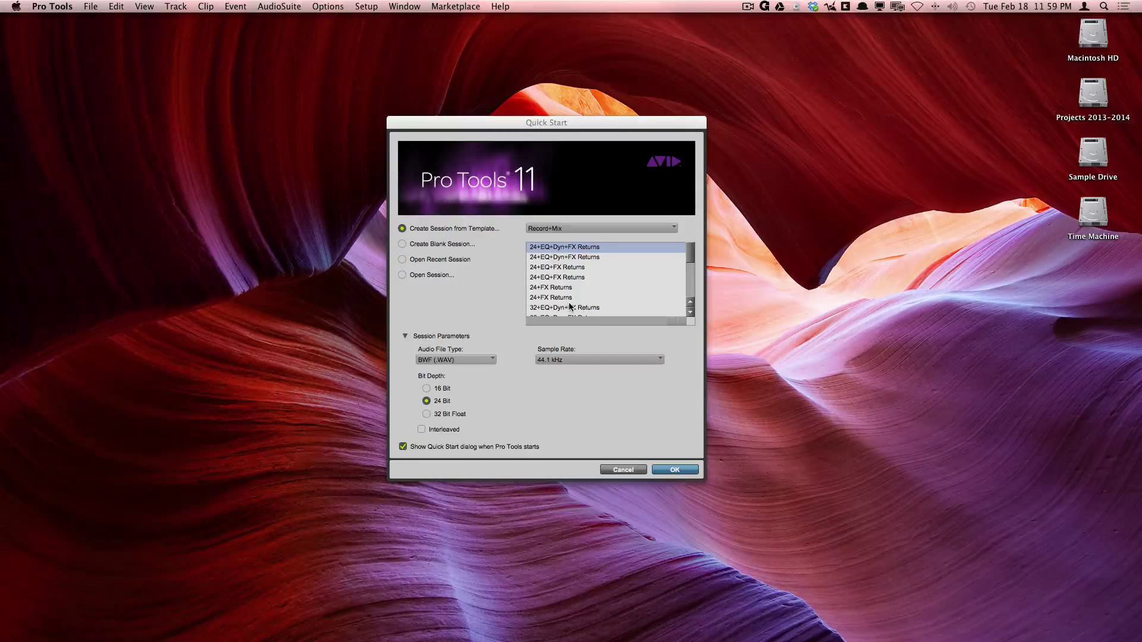
click(437, 246)
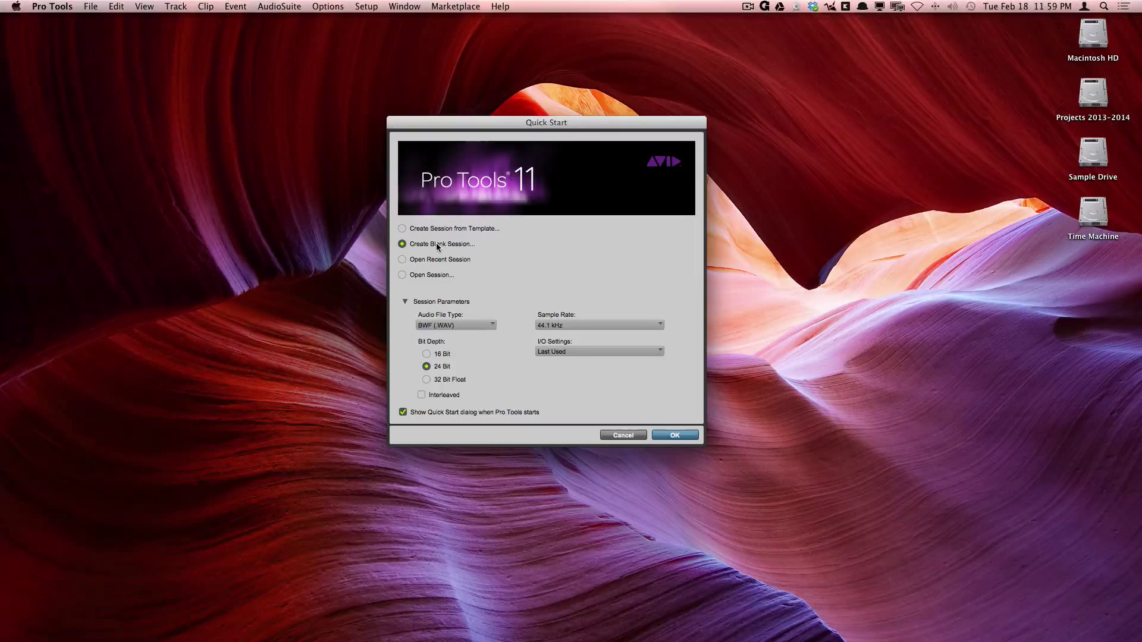
click(433, 261)
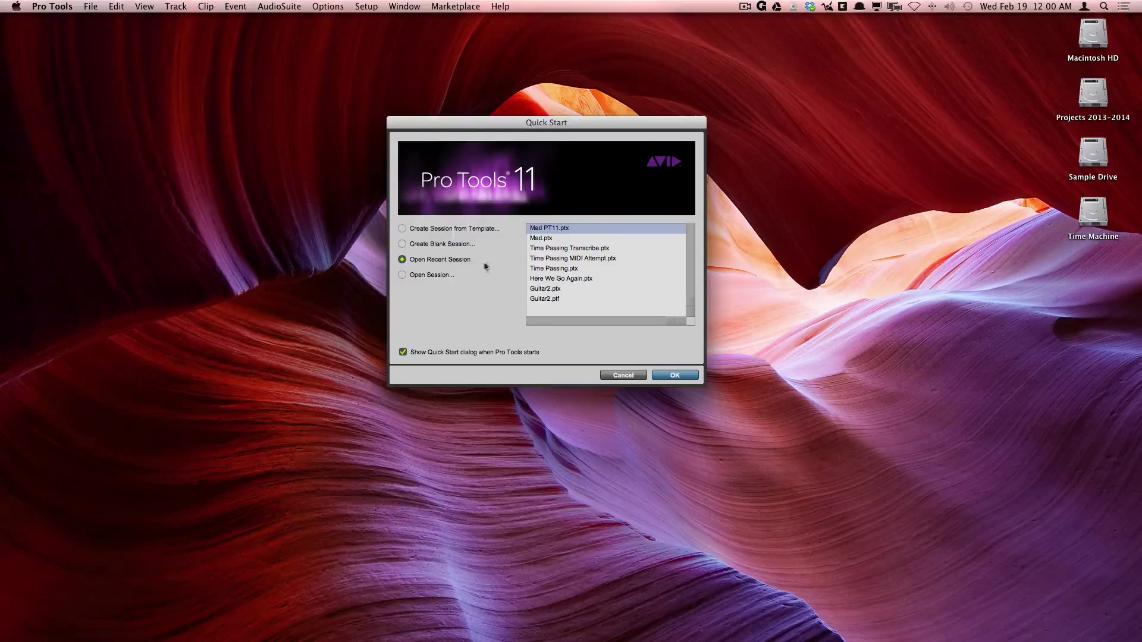
click(452, 275)
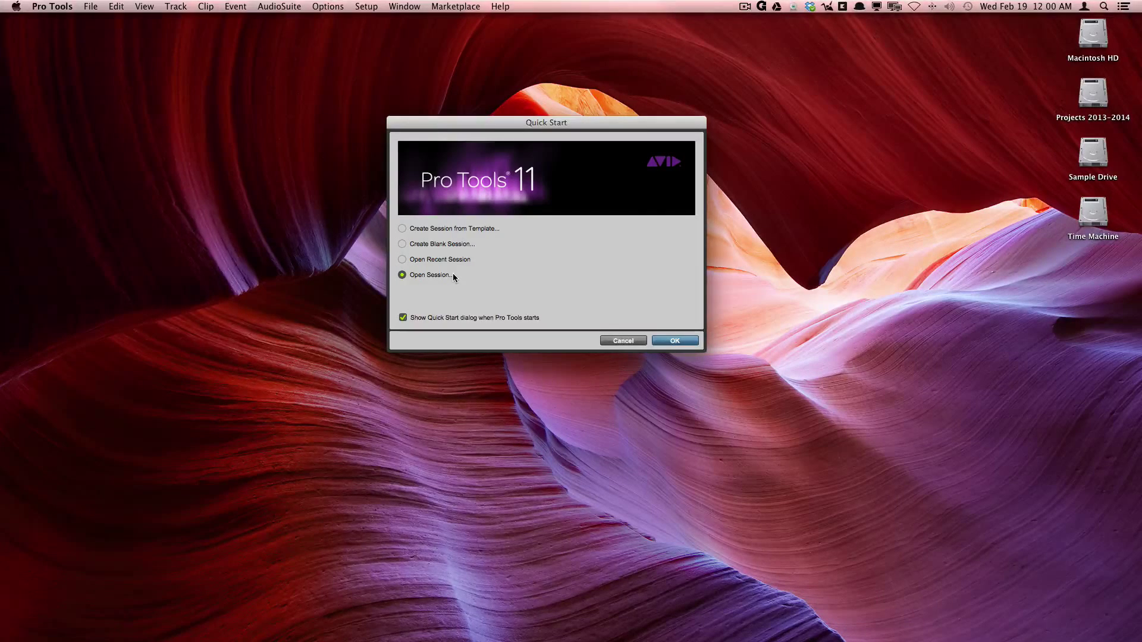
click(429, 245)
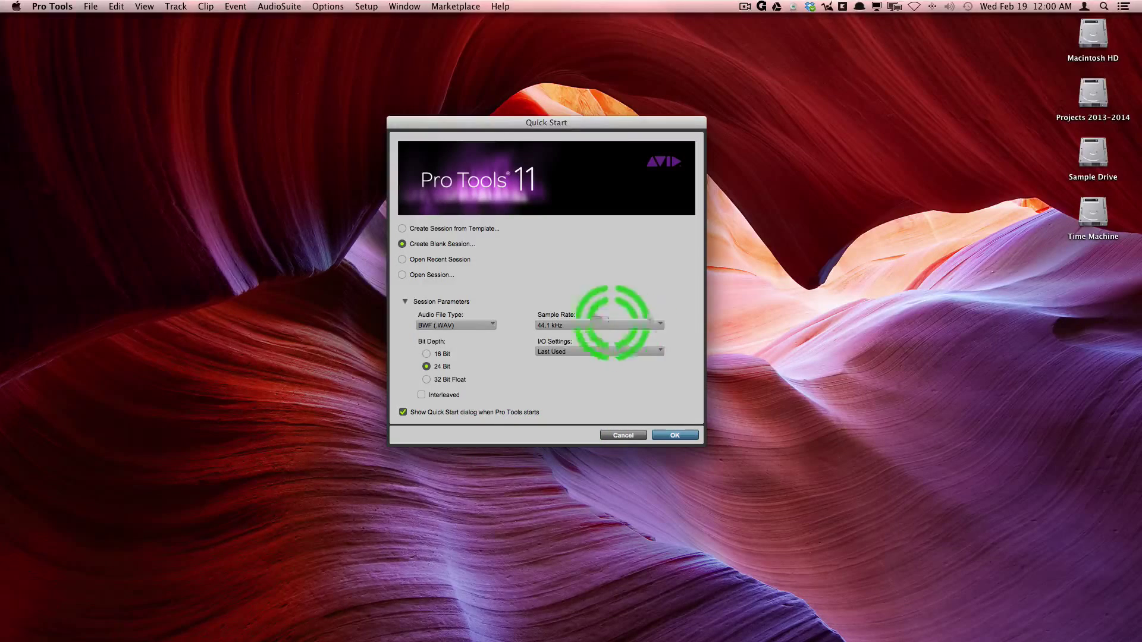
click(407, 301)
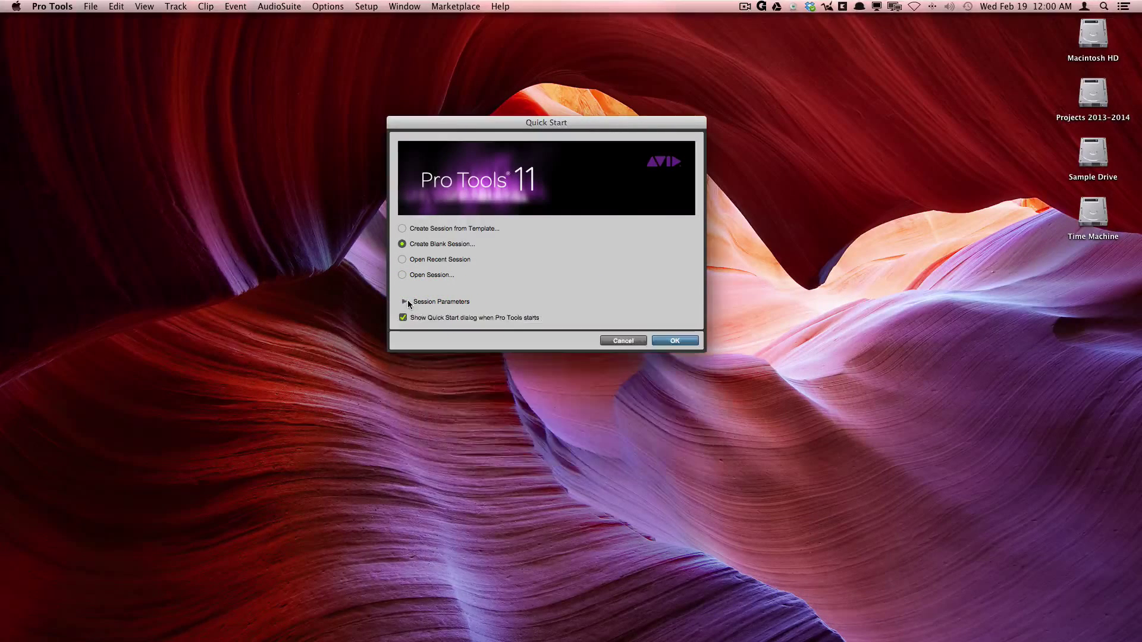
click(407, 302)
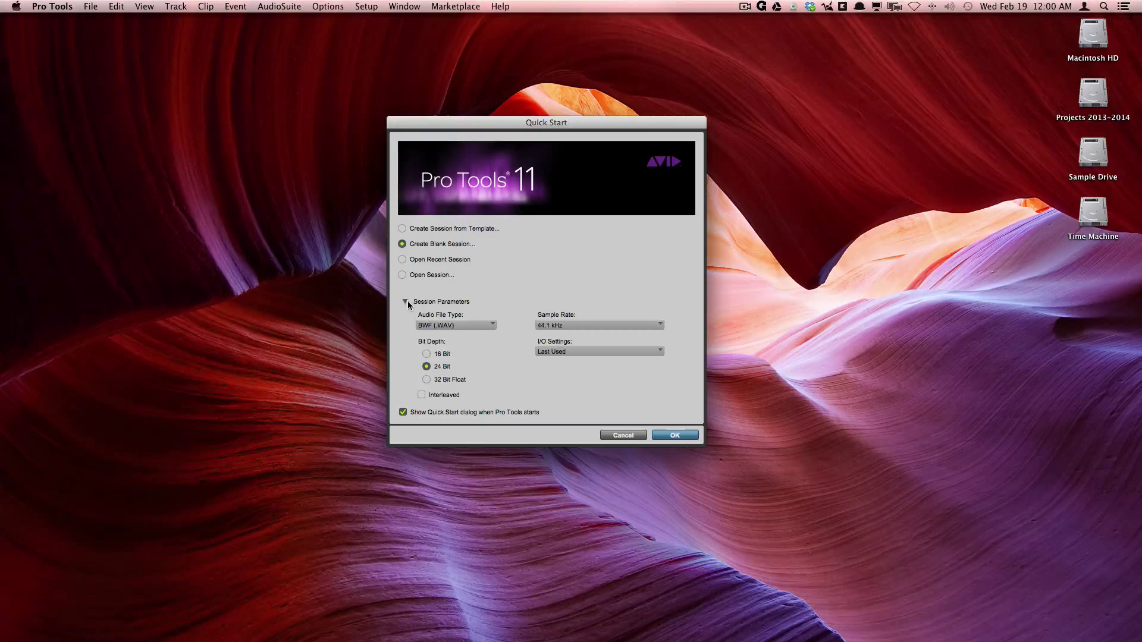
click(480, 326)
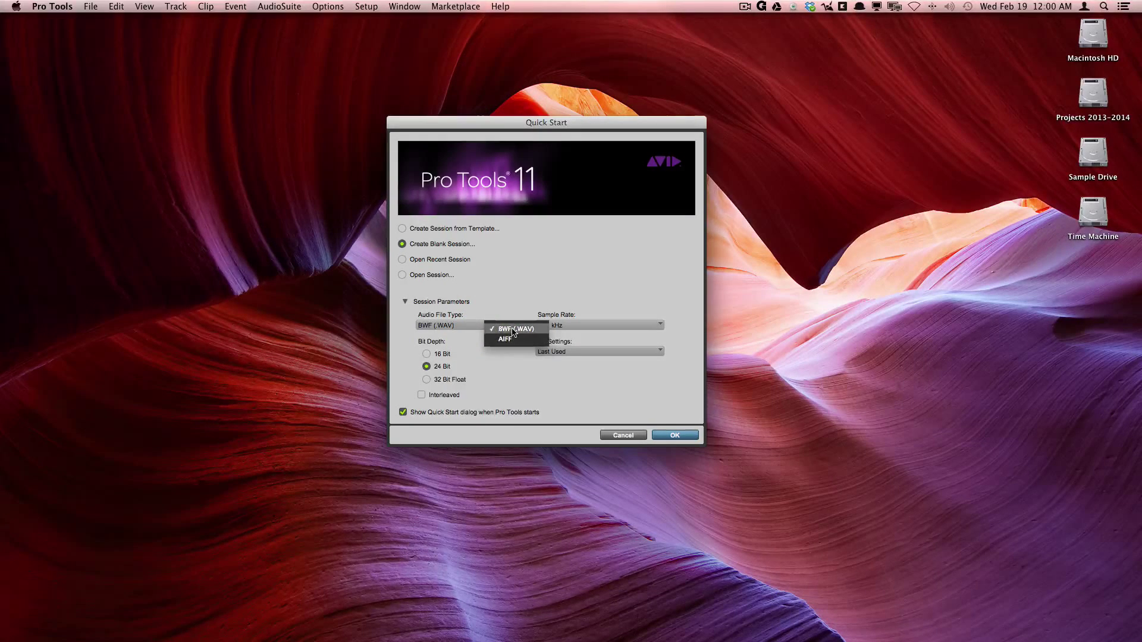
click(512, 288)
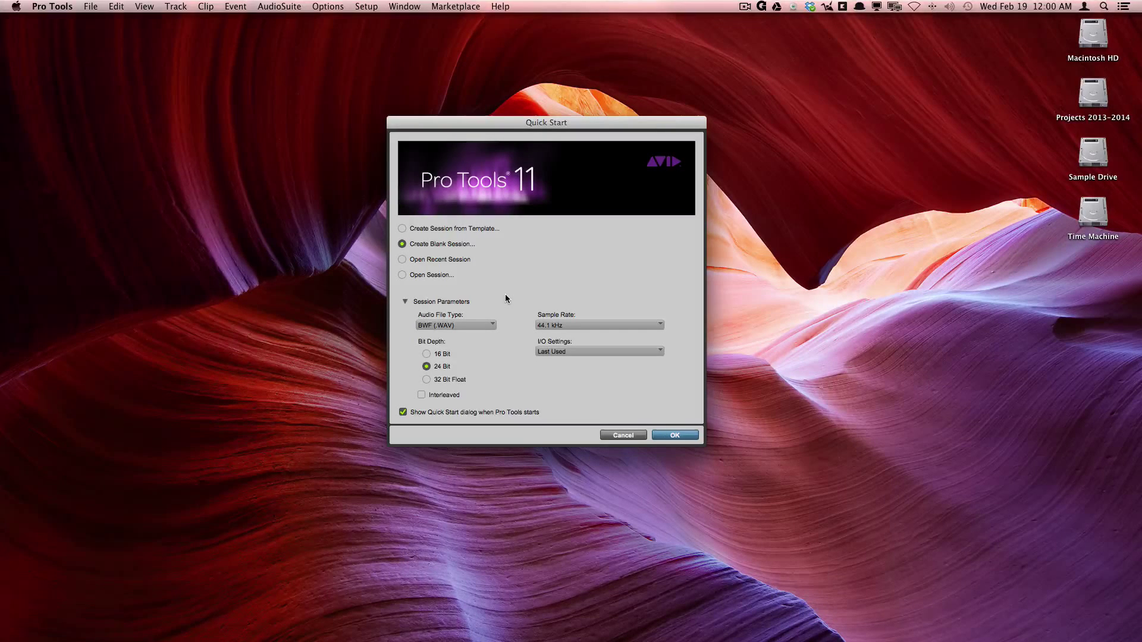
click(490, 324)
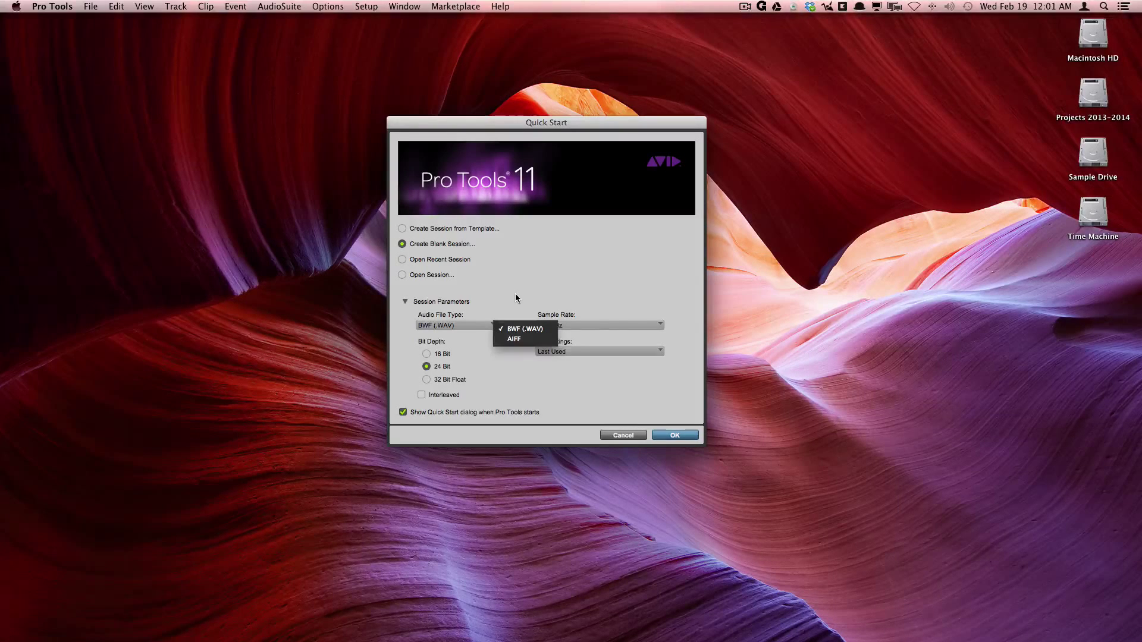
click(583, 306)
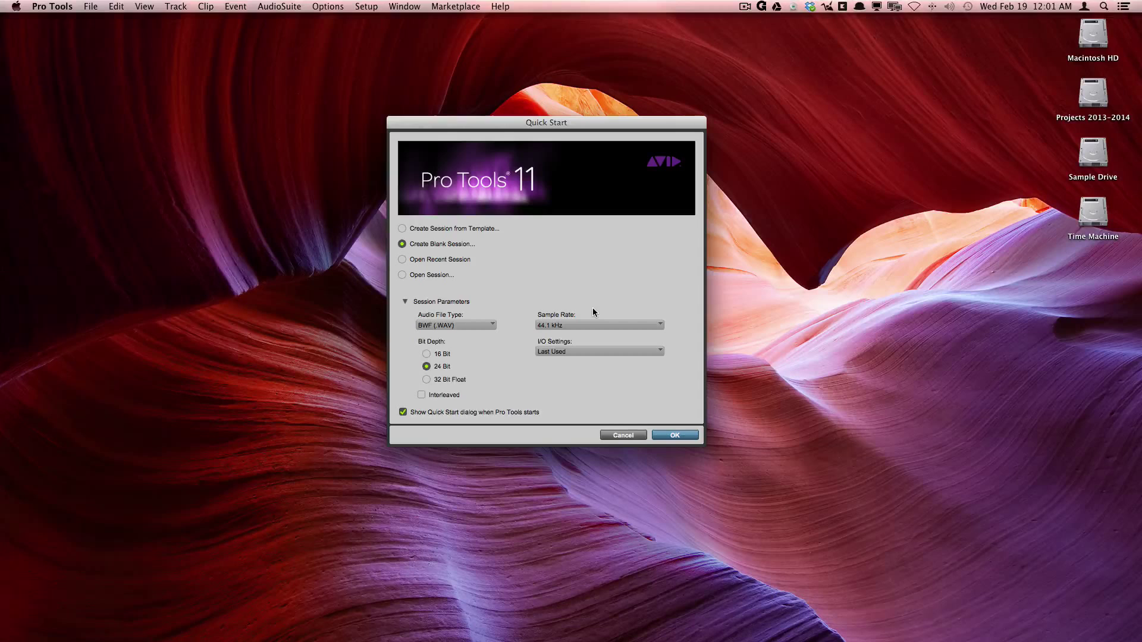
click(592, 310)
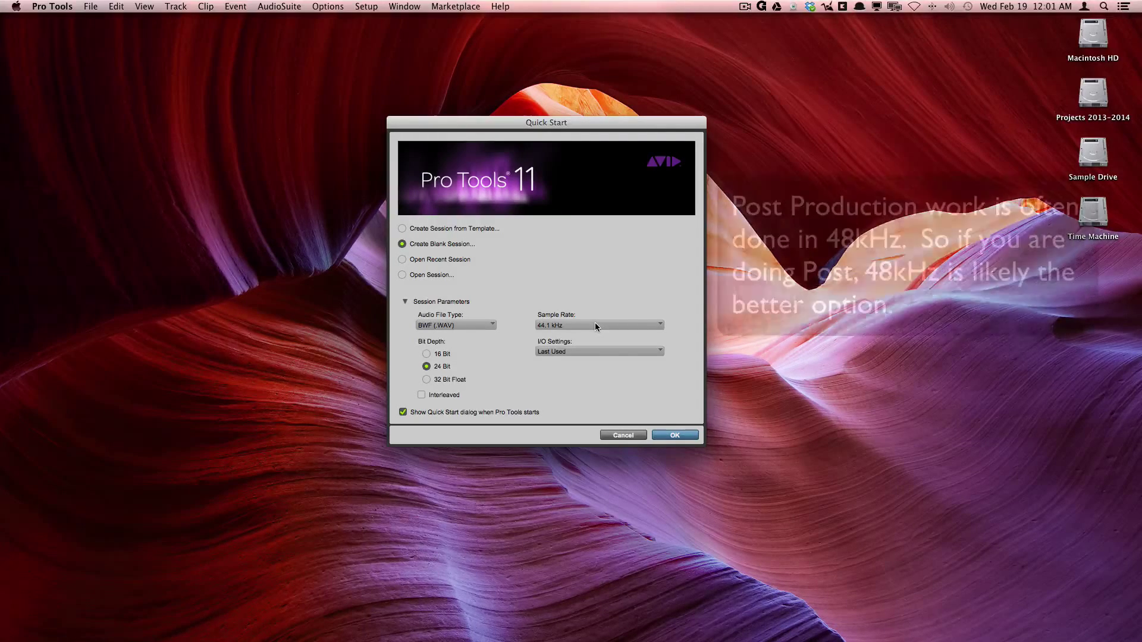
click(596, 324)
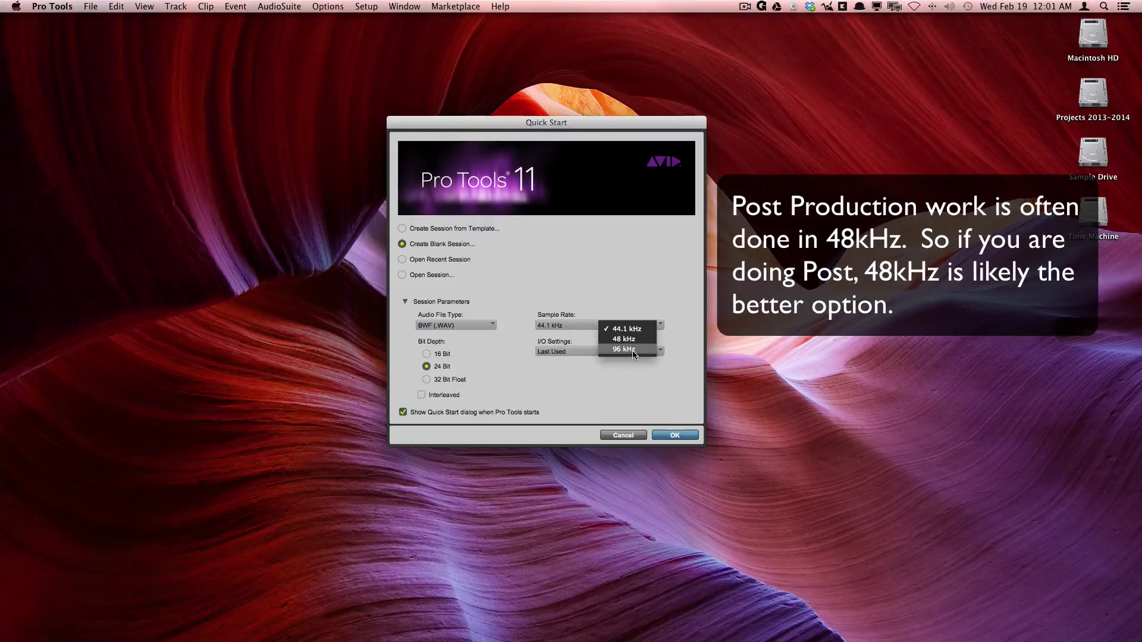
click(635, 302)
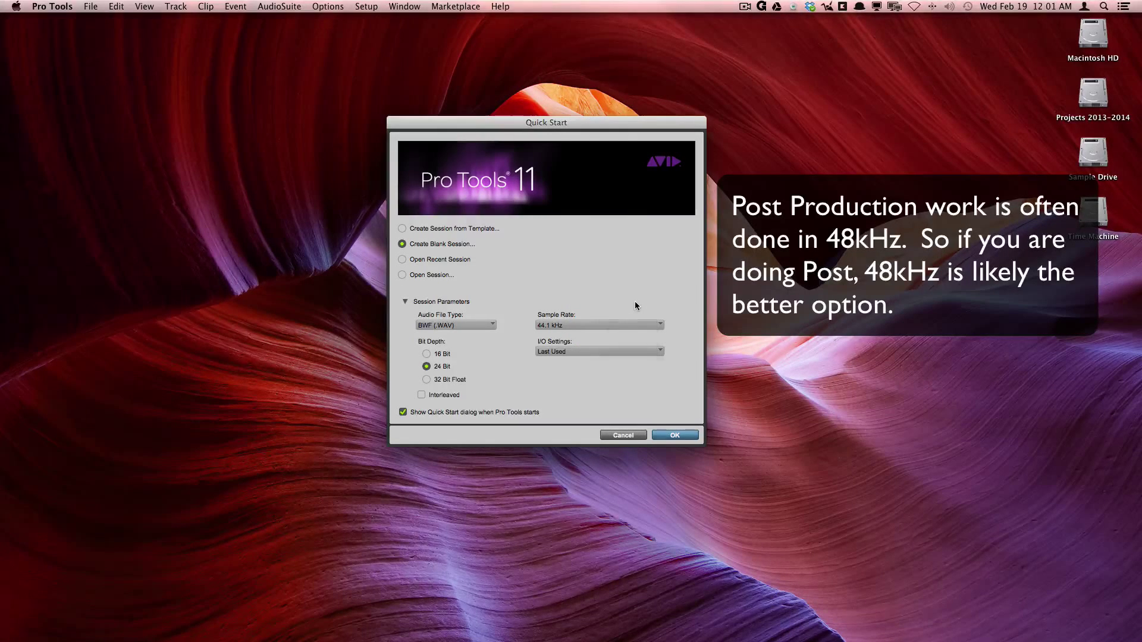
Step: Set the blank session's bit depth to 32 Bit Float and enable interleaved audio files
click(447, 355)
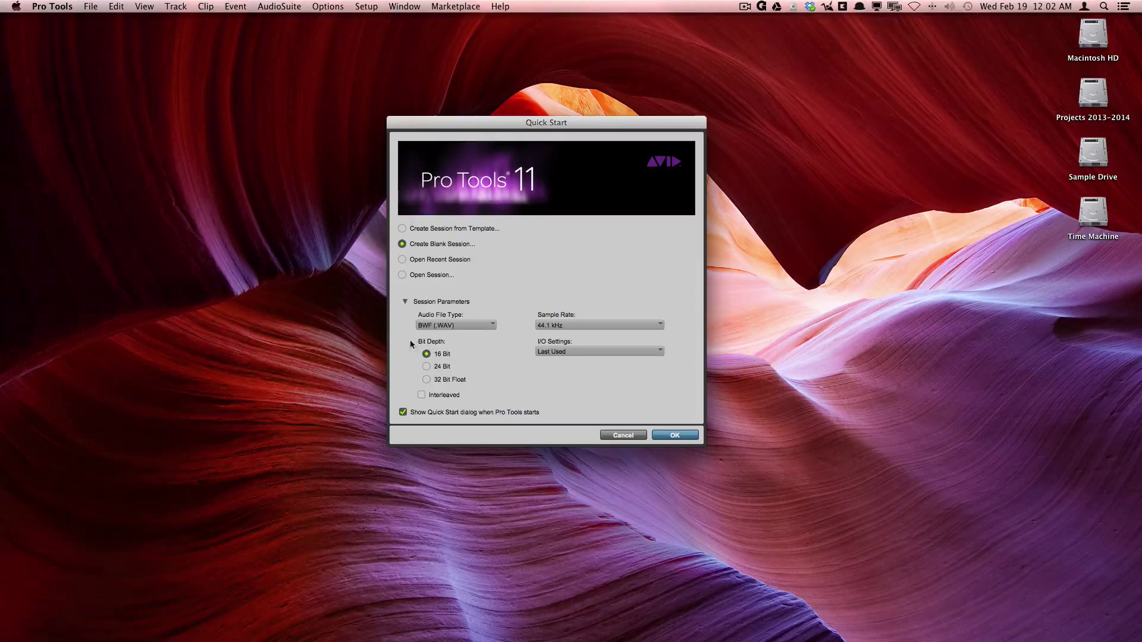
click(434, 381)
click(424, 396)
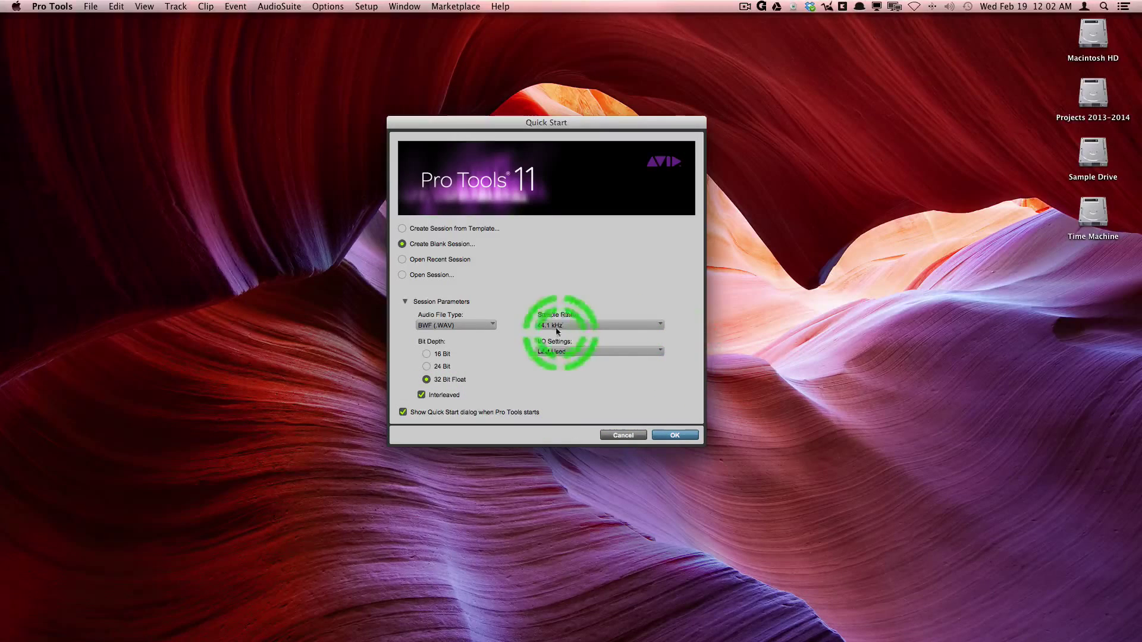
Step: Choose Stereo Mix as the I/O setting and create the blank session
click(579, 352)
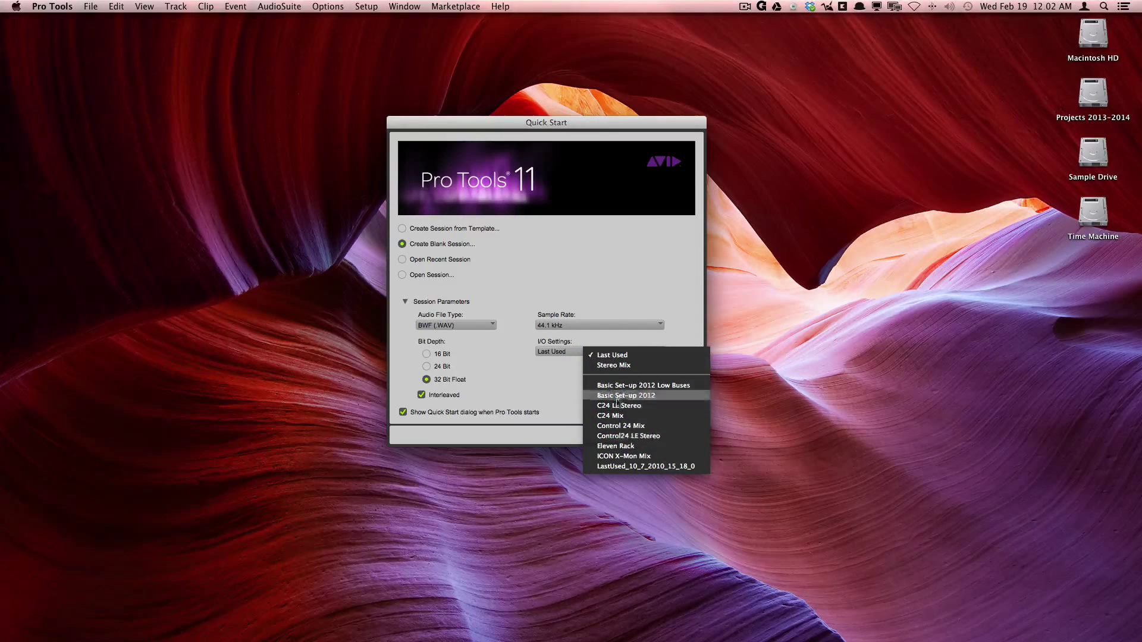
click(569, 380)
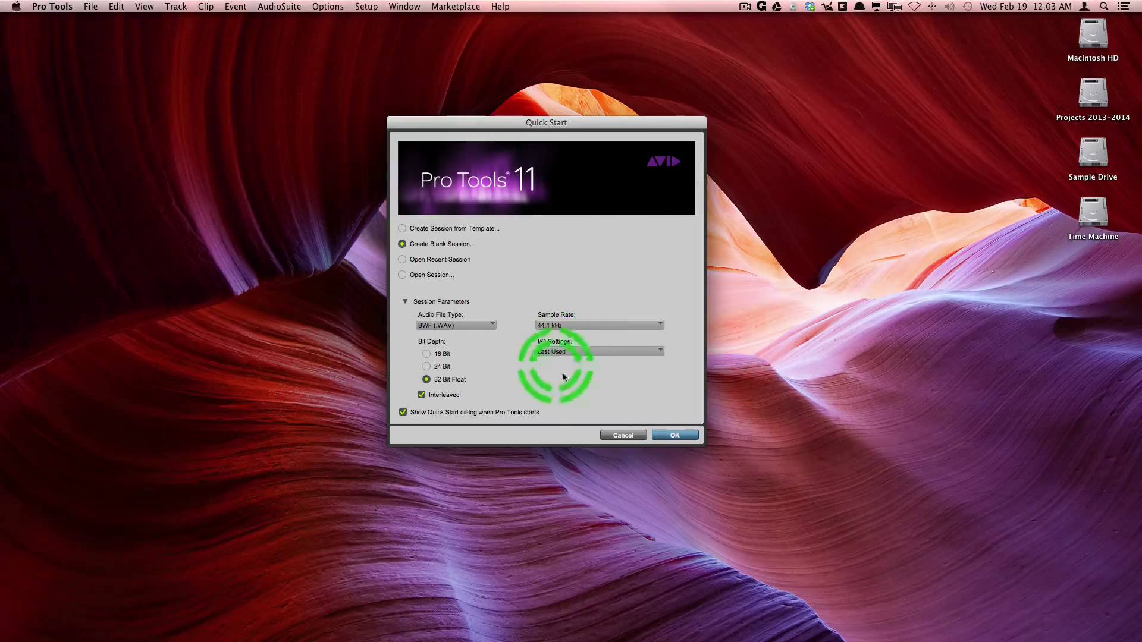
click(580, 352)
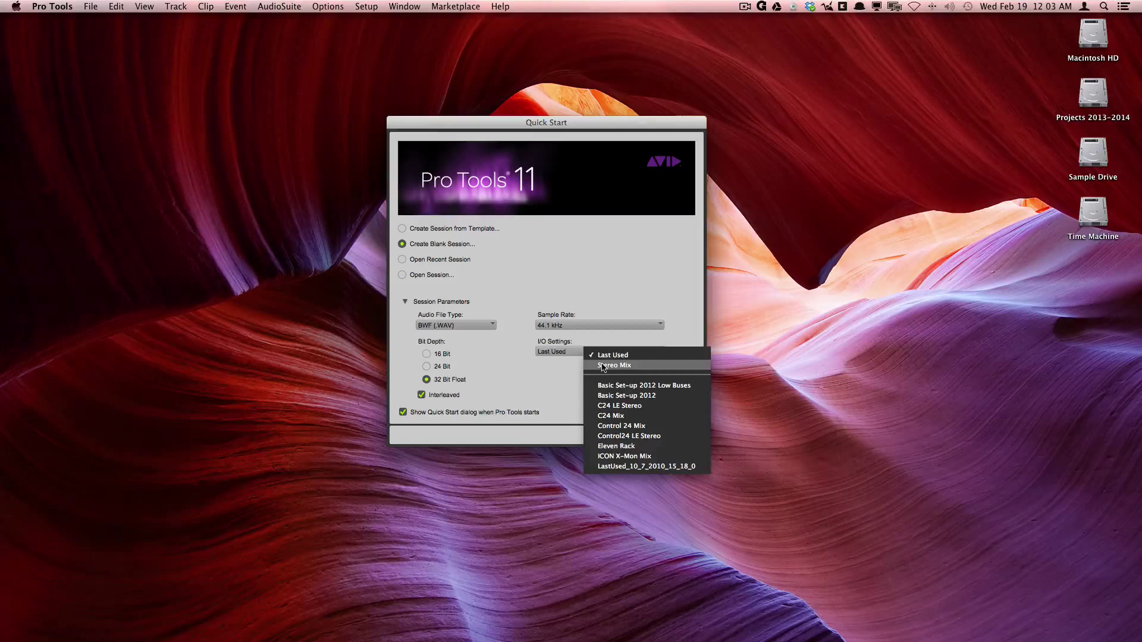
click(521, 373)
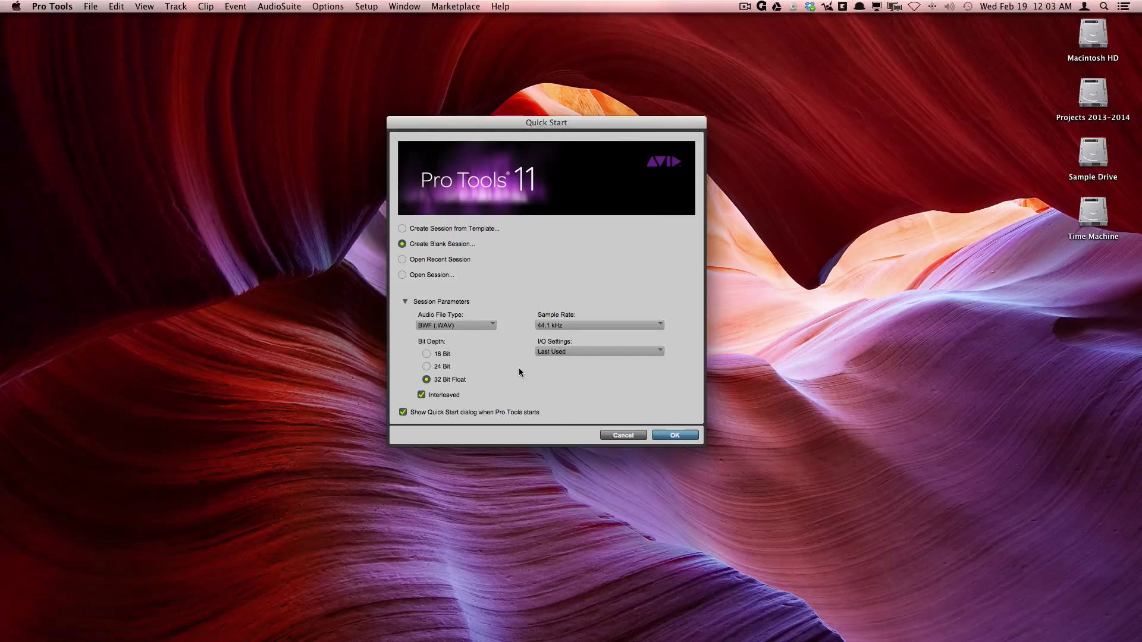
click(563, 352)
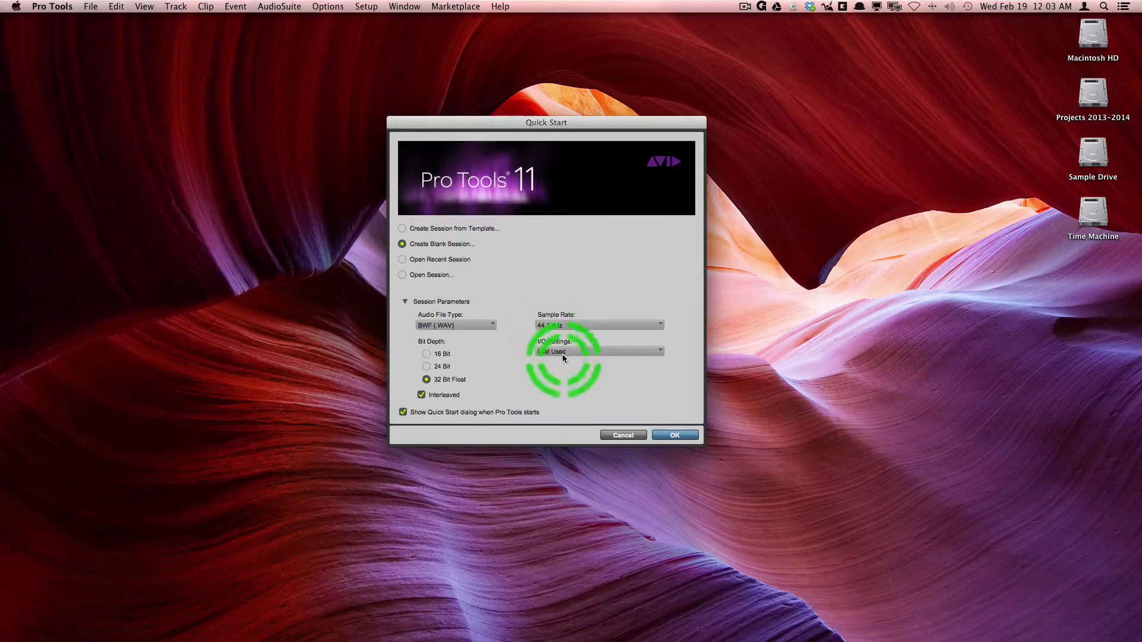
click(606, 370)
click(673, 434)
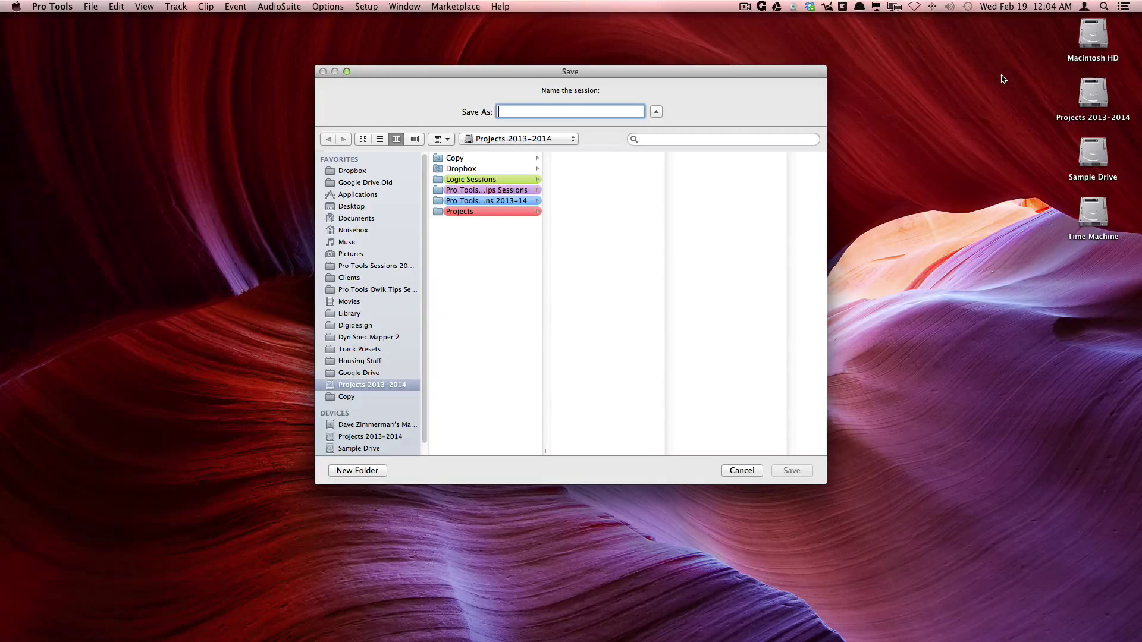
click(1099, 41)
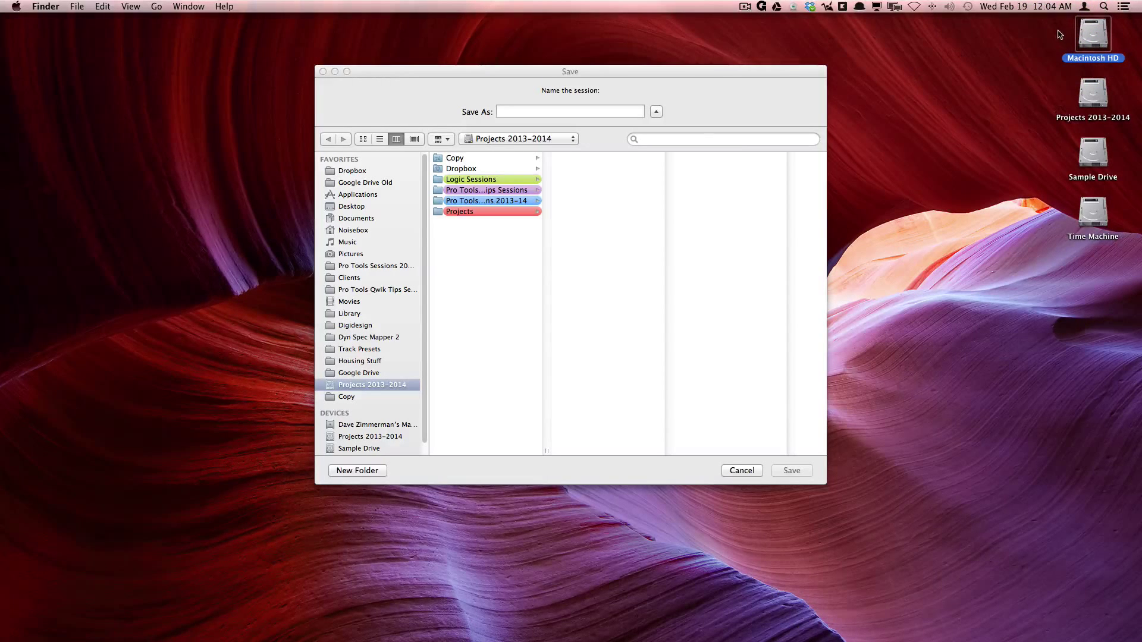
click(1092, 100)
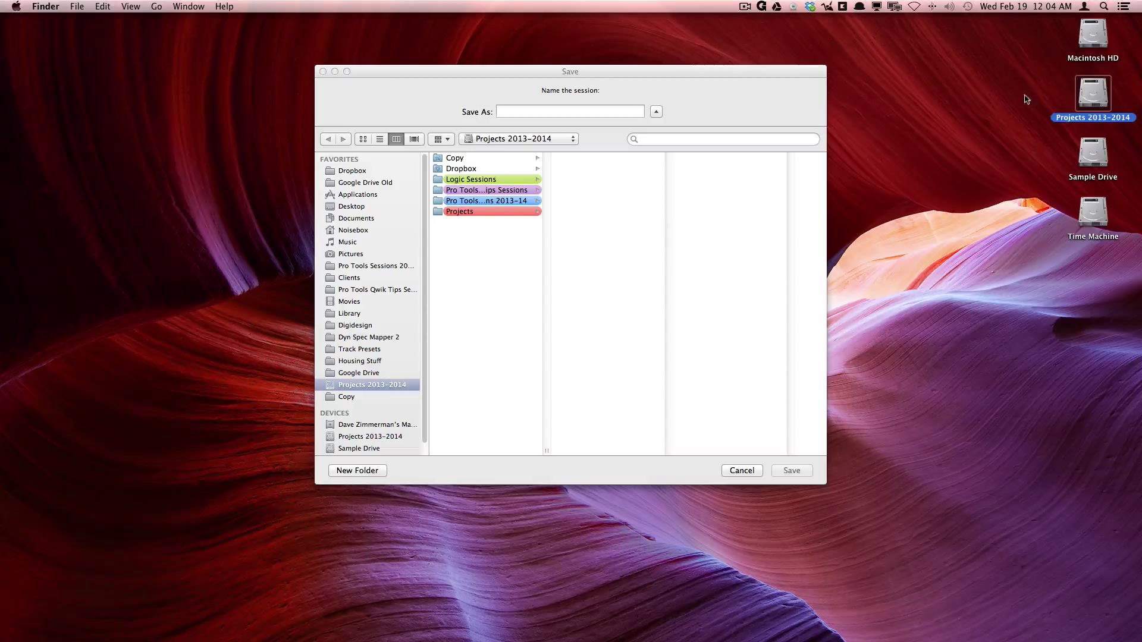
click(1085, 154)
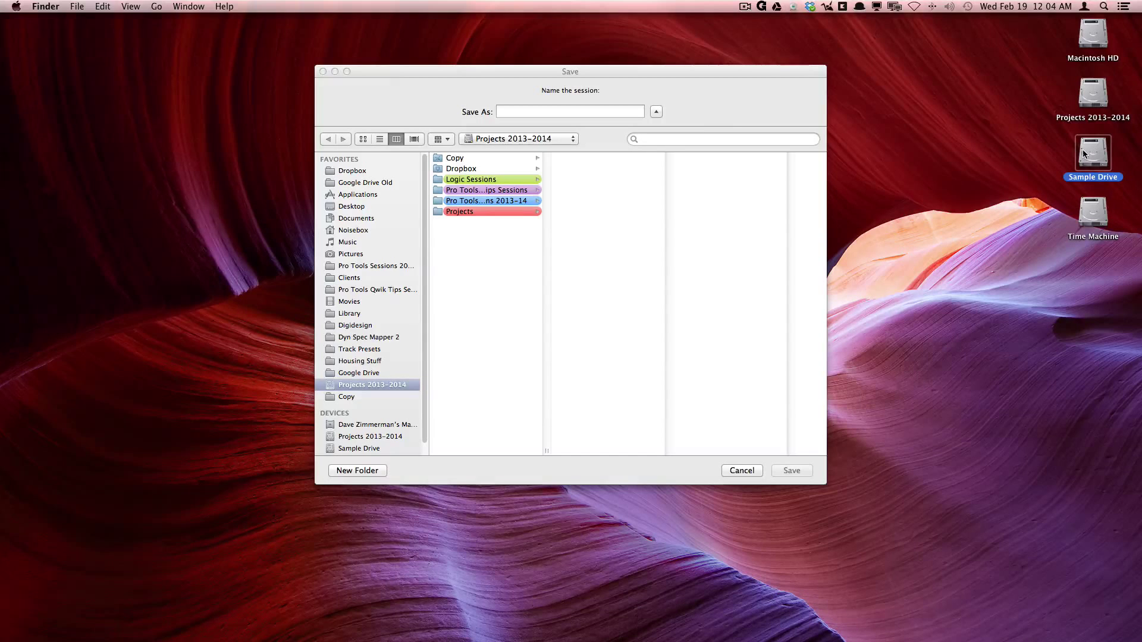
click(1082, 153)
click(1089, 214)
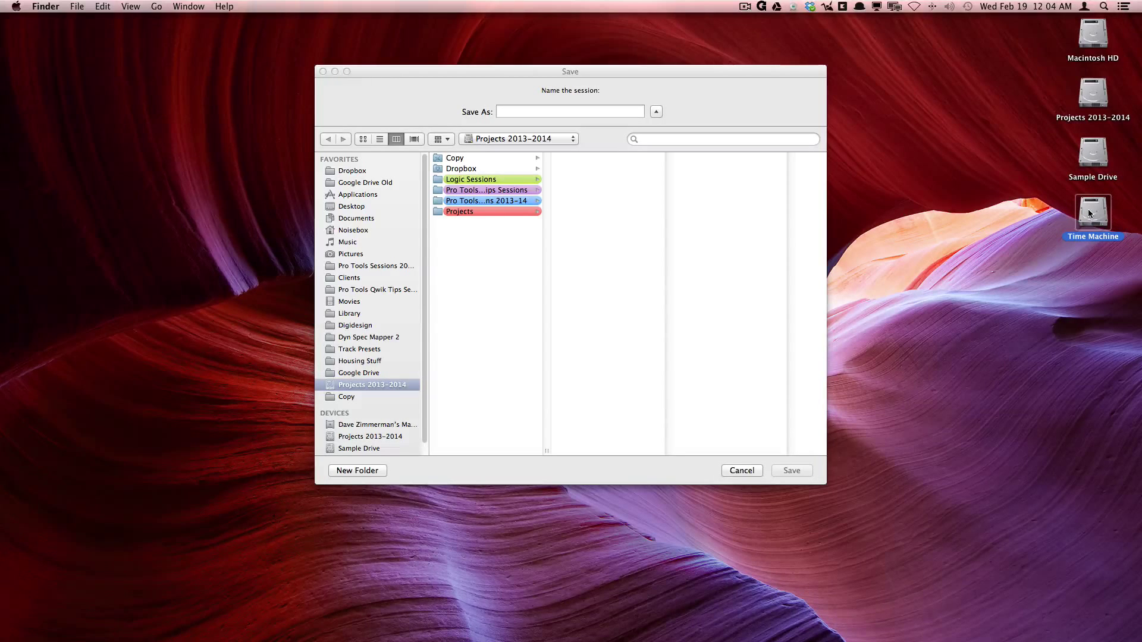
click(1089, 214)
click(537, 112)
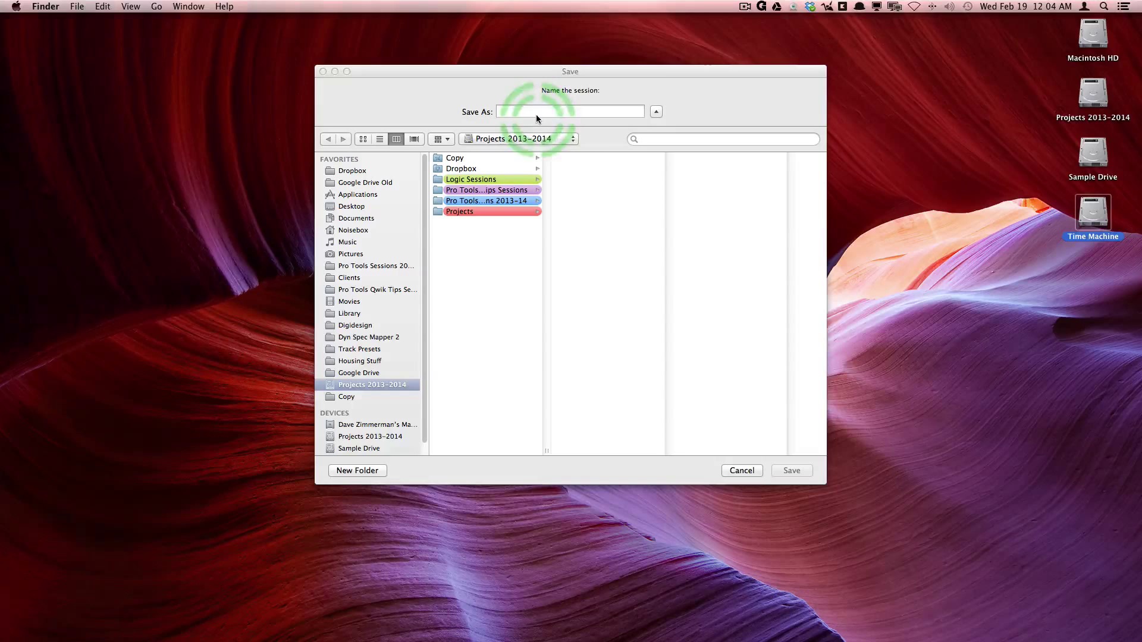
scroll(351, 363, down, 1)
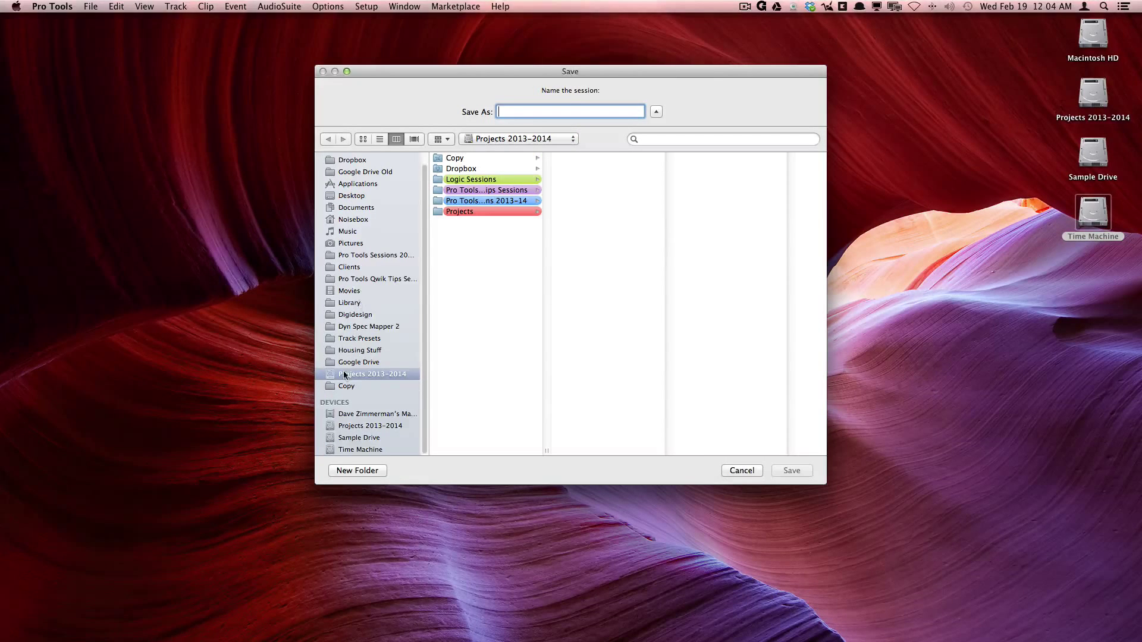
Step: Save the new session as 'Session Start' on the Projects 2013-2014 drive, then show the desktop
click(362, 426)
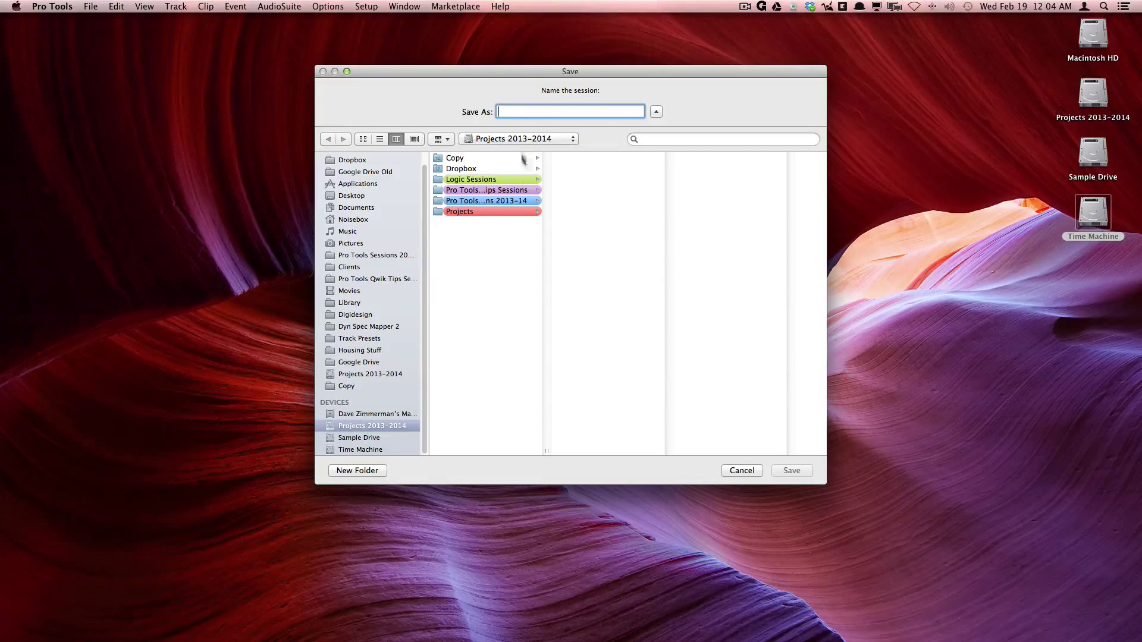
click(518, 110)
text(Session)
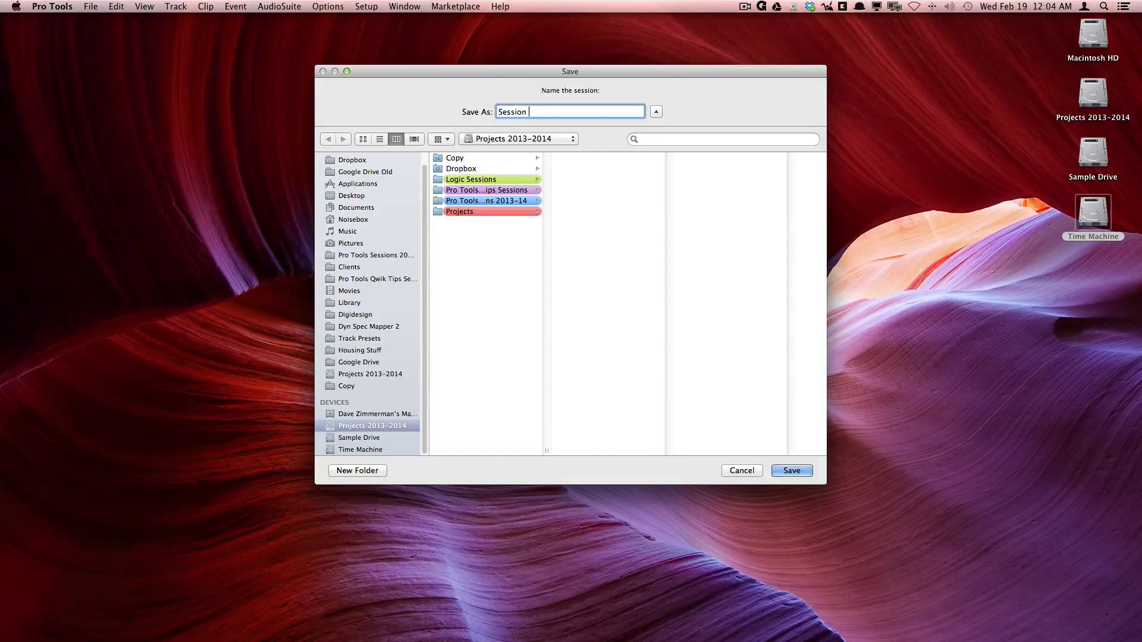
text( Start)
key(Return)
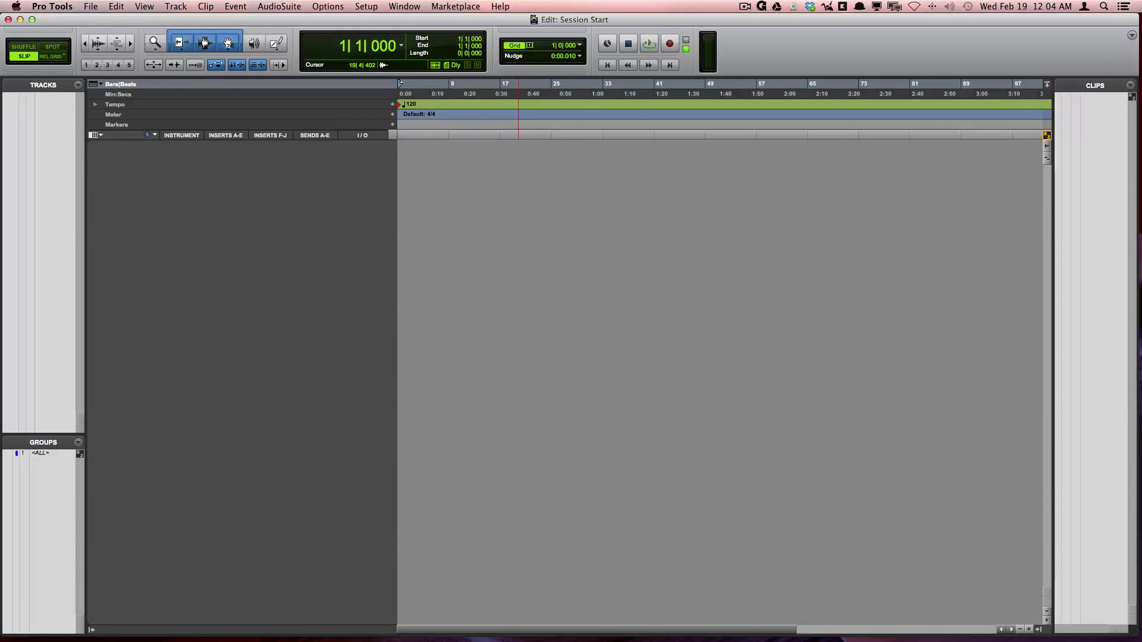
key(F11)
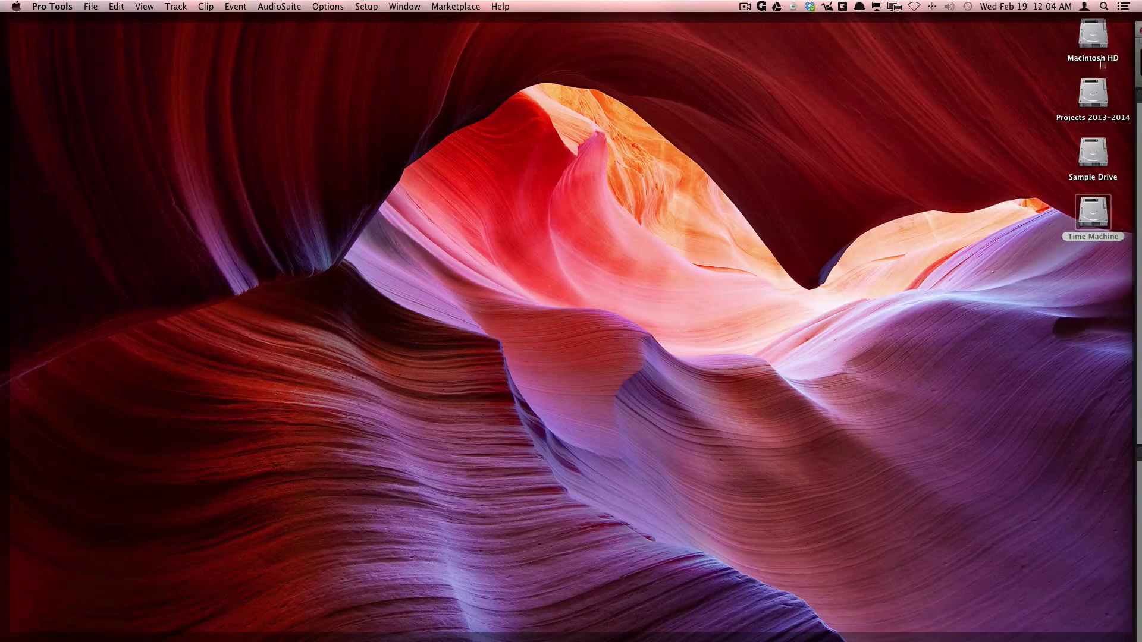
Step: Open the Projects 2013-2014 drive and preview Session Start.ptx in the Session Start folder
double_click(1103, 90)
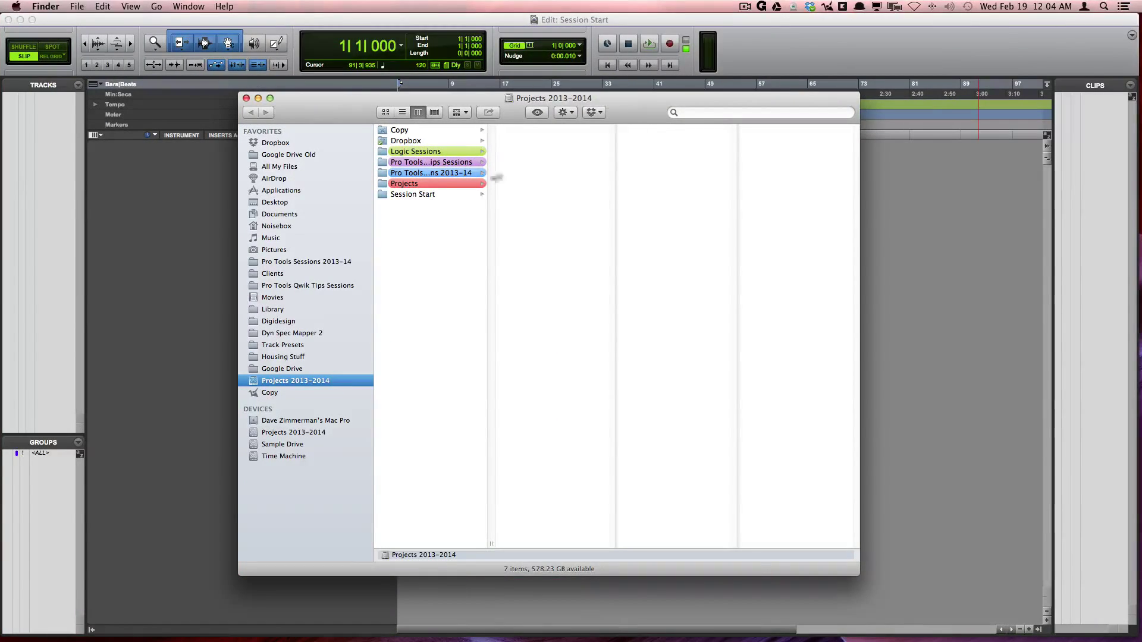
click(415, 194)
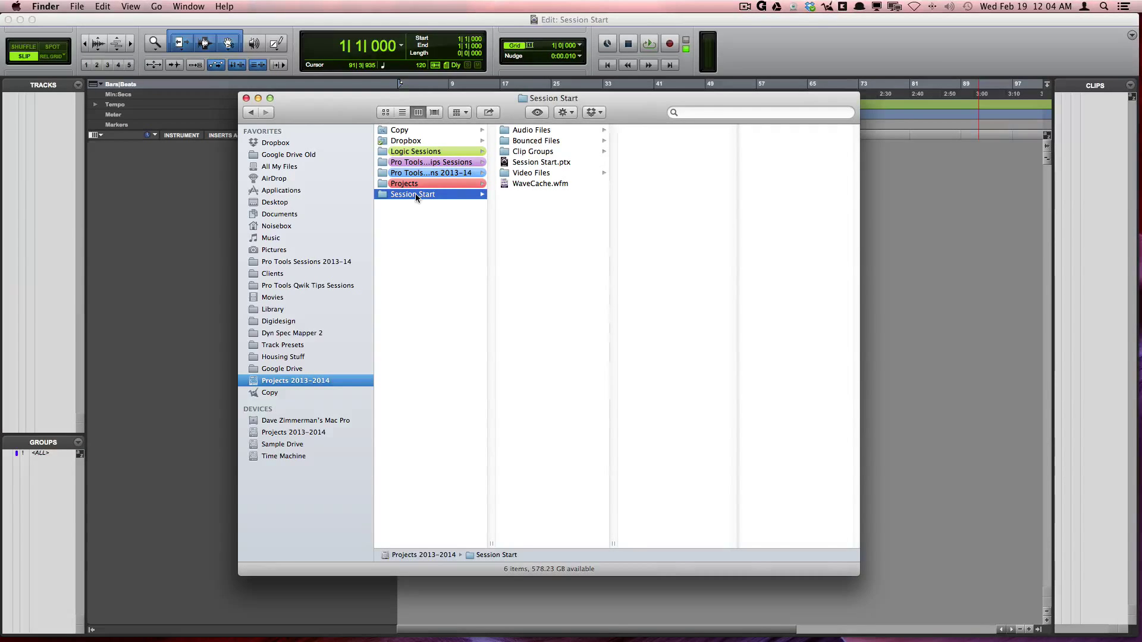
click(415, 193)
click(542, 166)
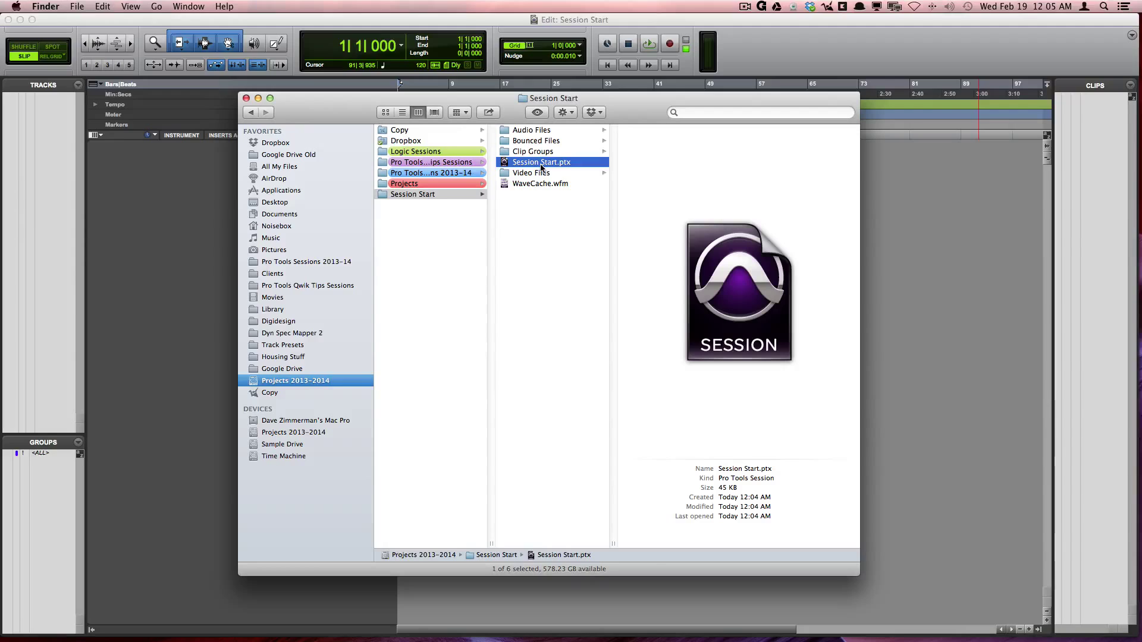
Step: Check the Audio Files, Bounced Files, Clip Groups and Video Files subfolders, then return to Pro Tools
click(532, 131)
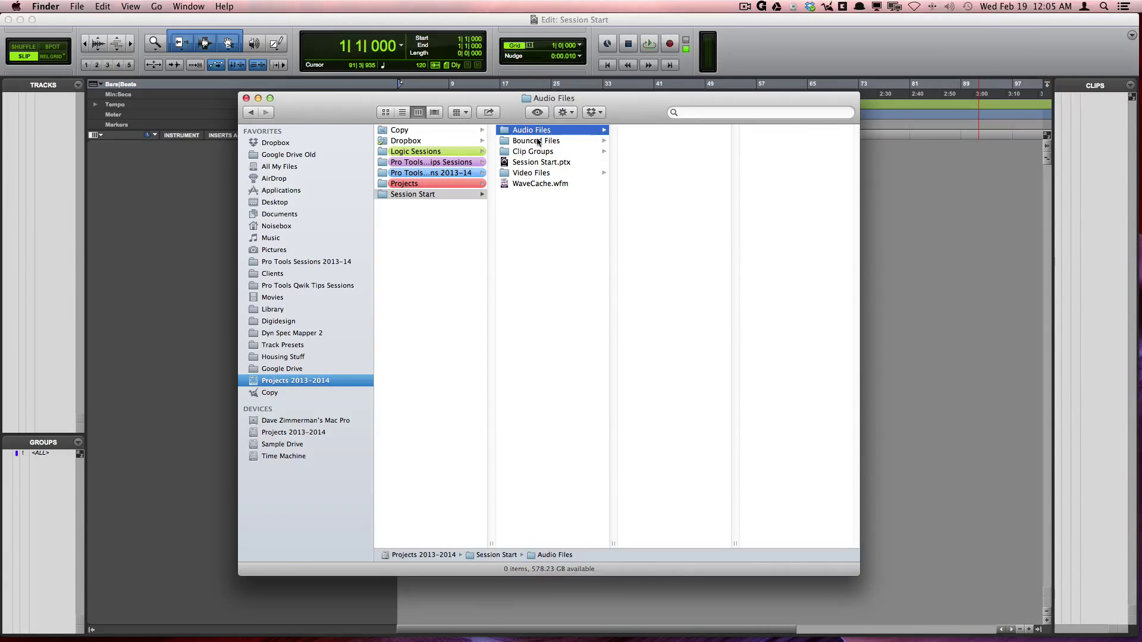
click(538, 141)
click(539, 151)
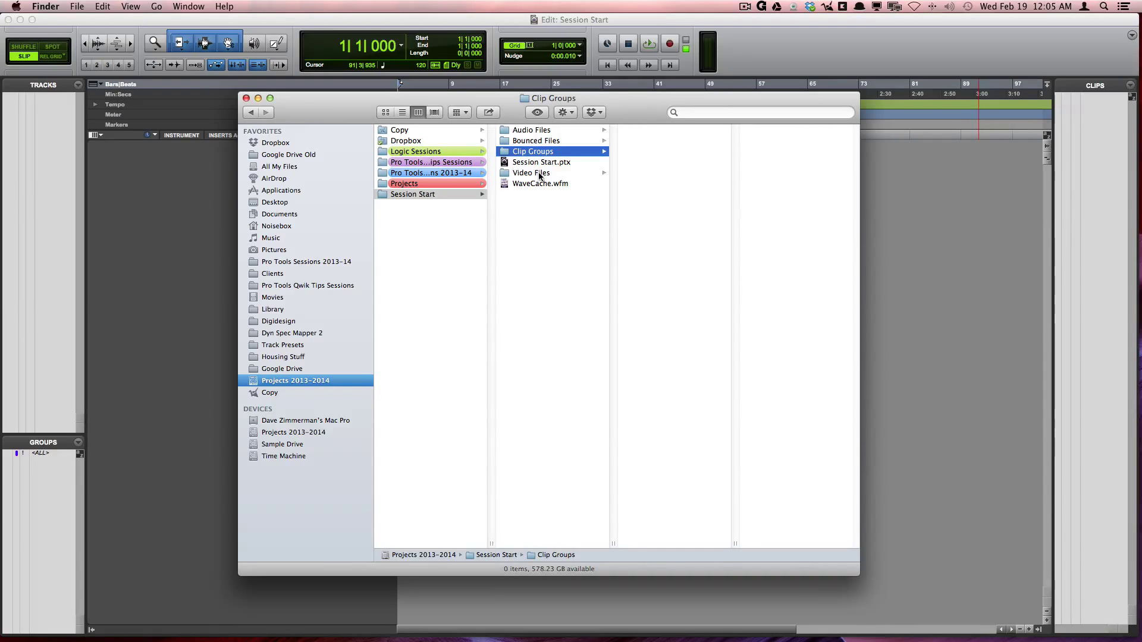
click(539, 175)
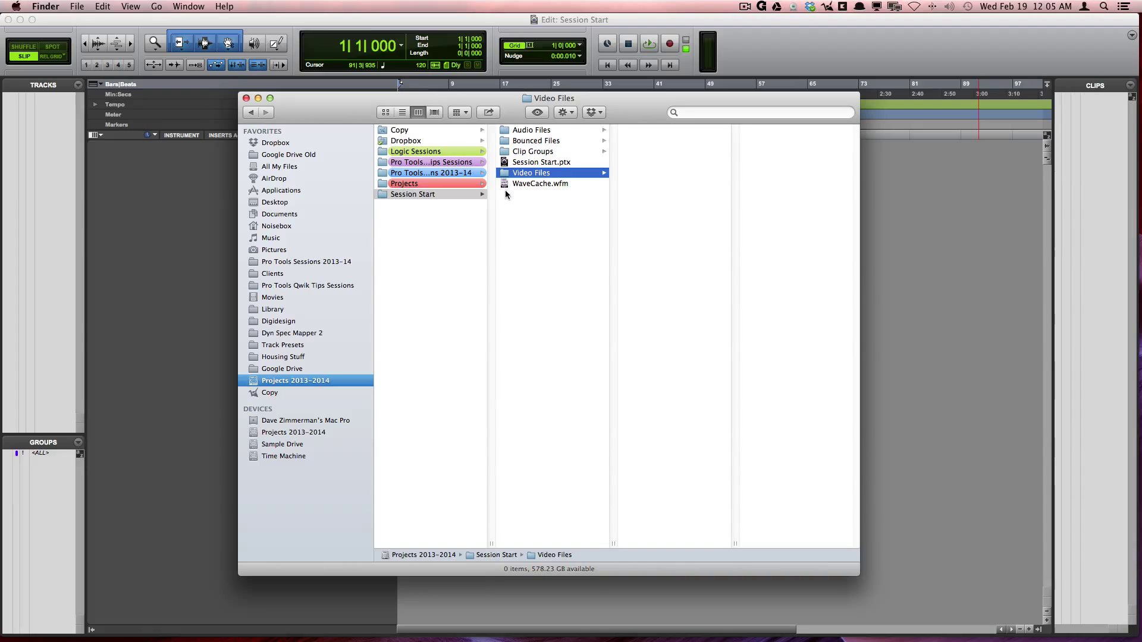
click(539, 216)
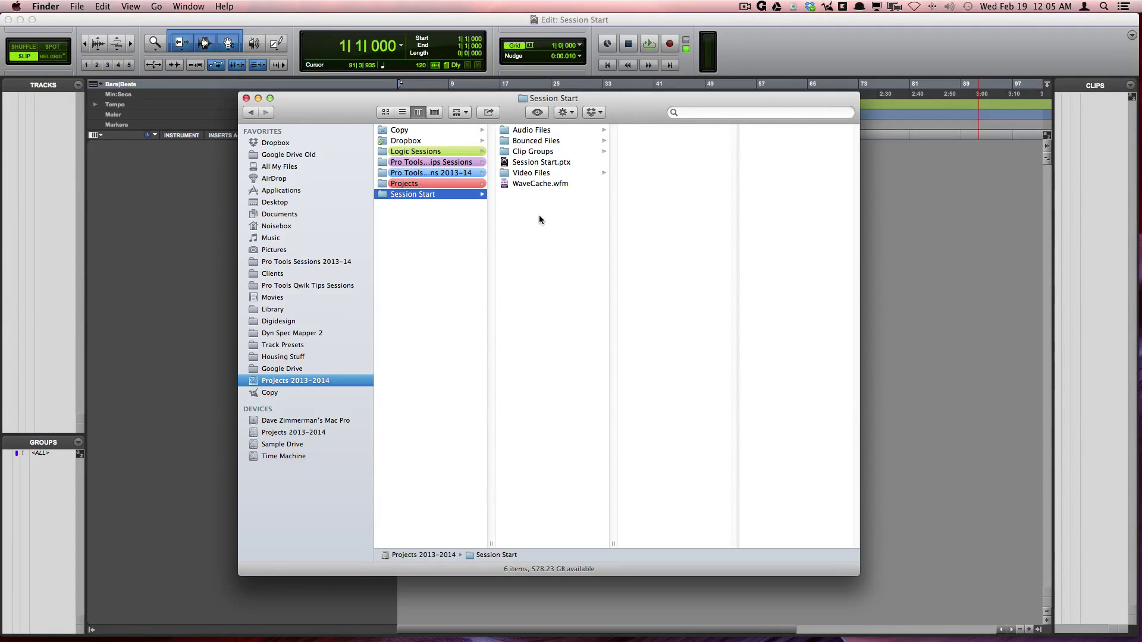
click(537, 161)
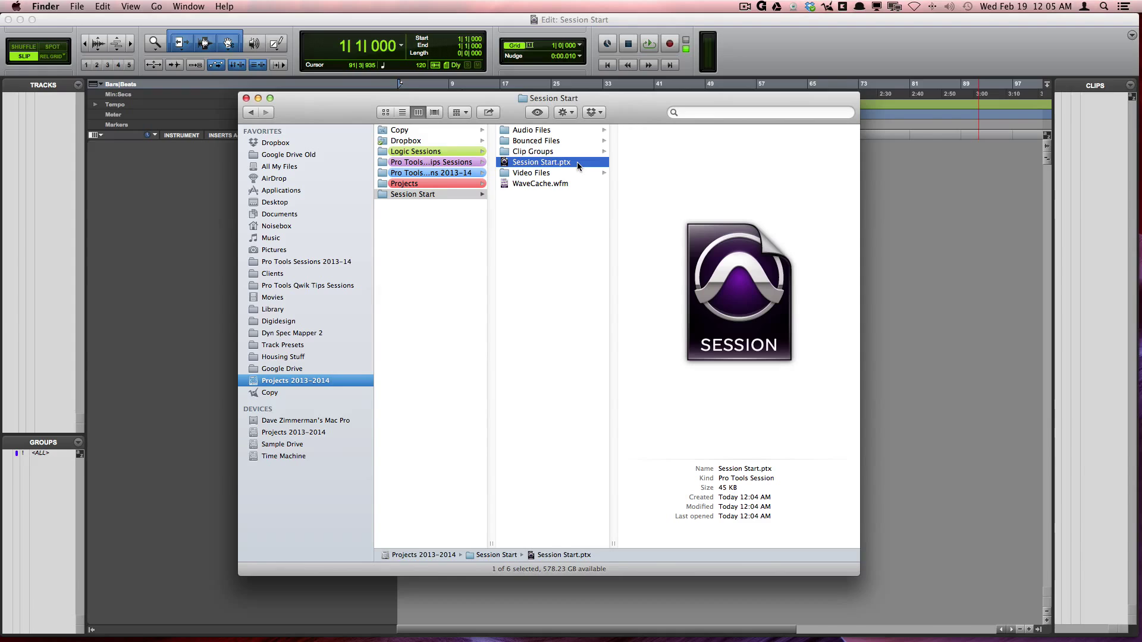
double_click(577, 162)
drag(556, 160, 440, 194)
Step: Close the Session Start session, answering the save prompt
click(277, 21)
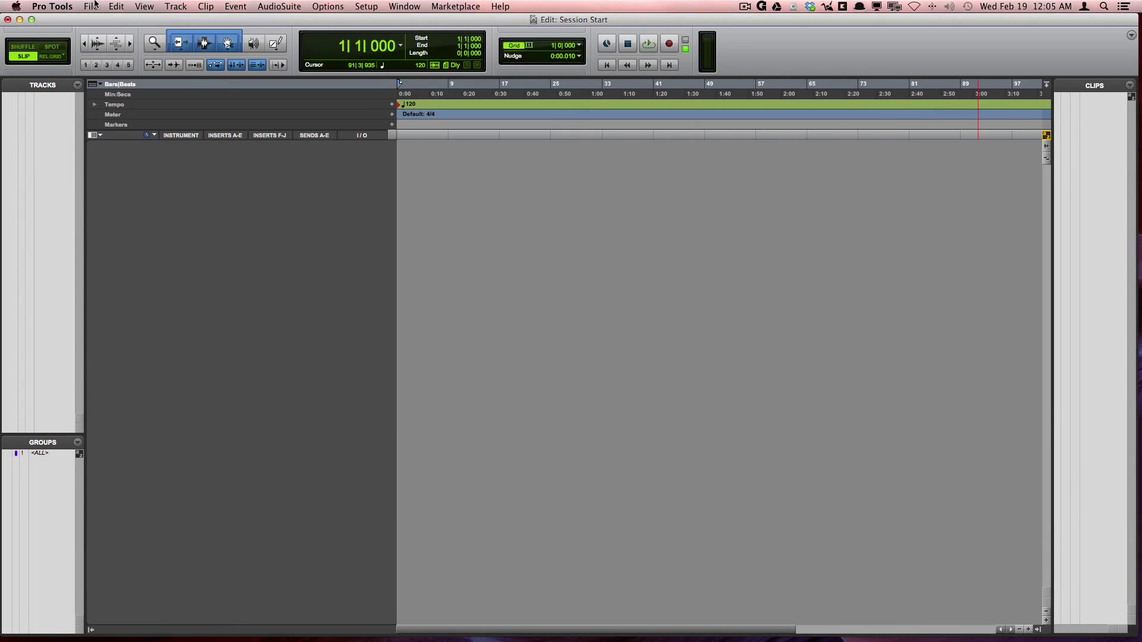
click(95, 6)
click(103, 53)
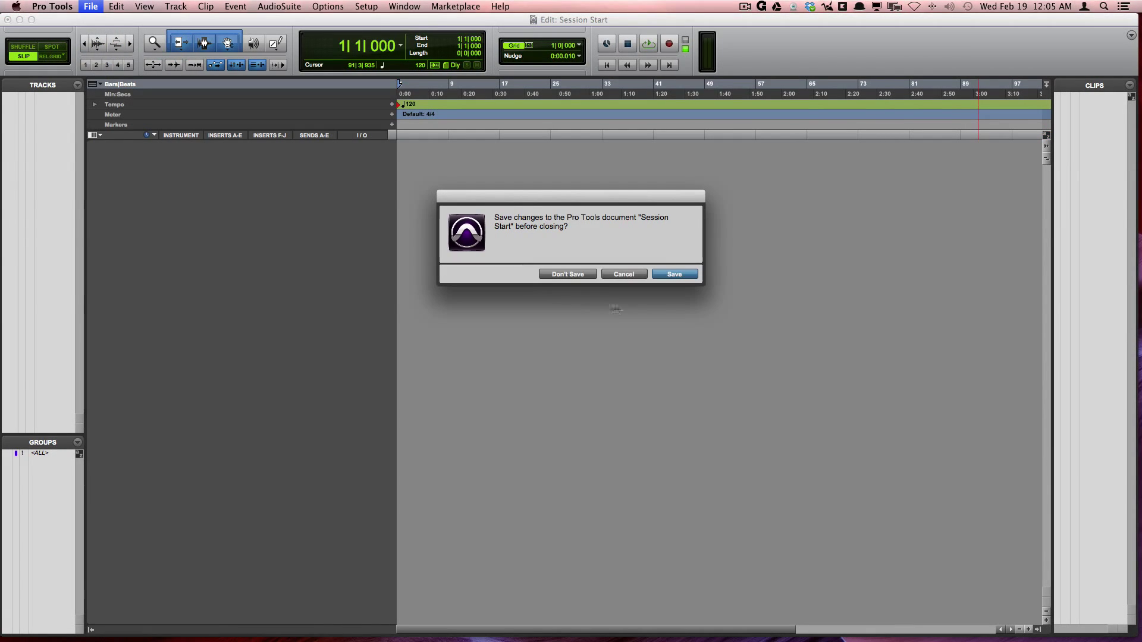
click(681, 275)
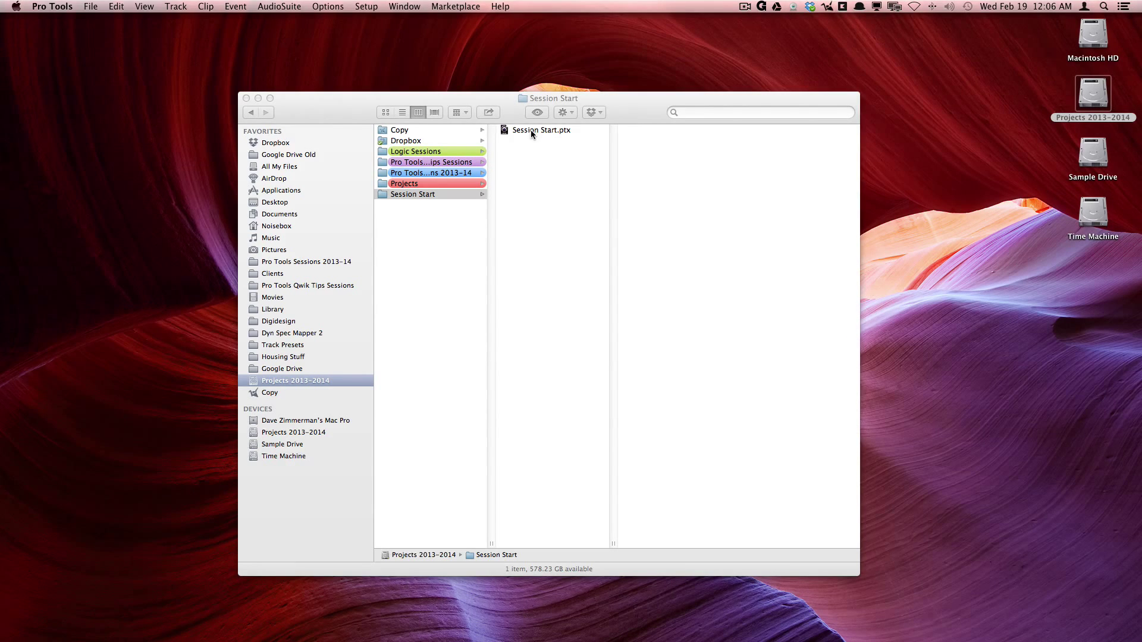
Step: Reopen the session from Session Start.ptx in Finder and bring Pro Tools back to the front
double_click(532, 131)
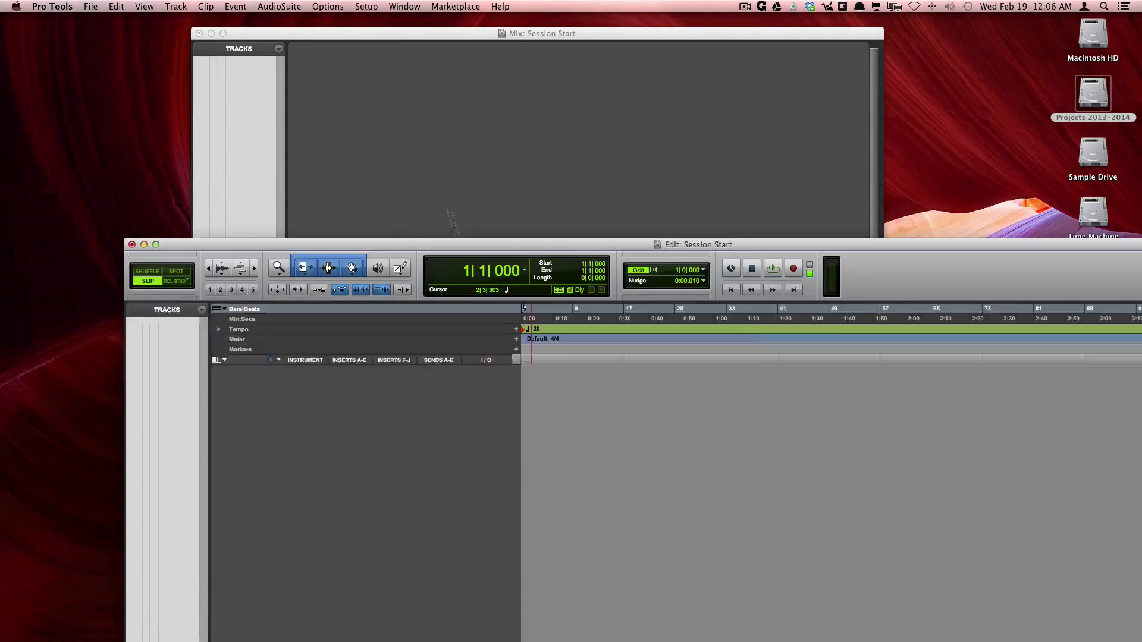
key(ctrl+Up)
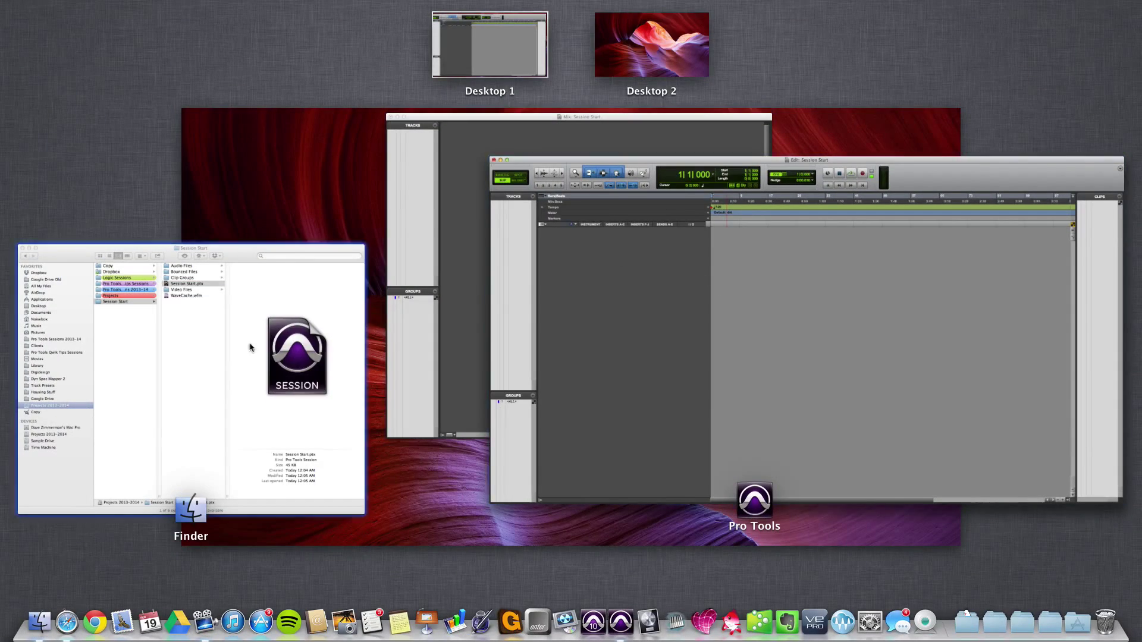
click(254, 349)
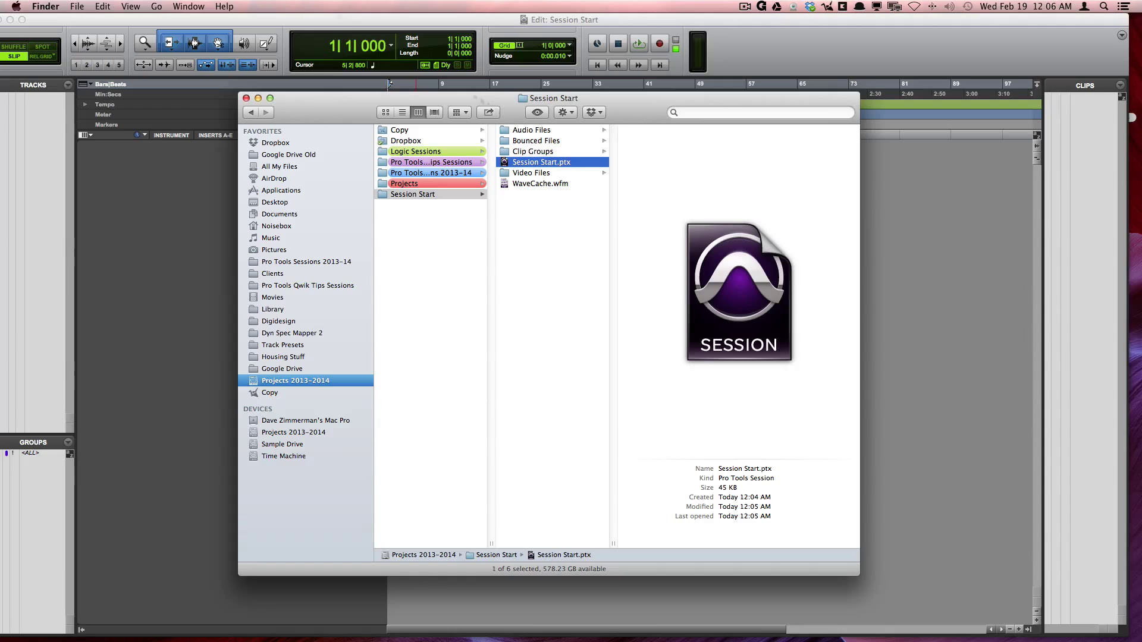
click(194, 43)
click(91, 6)
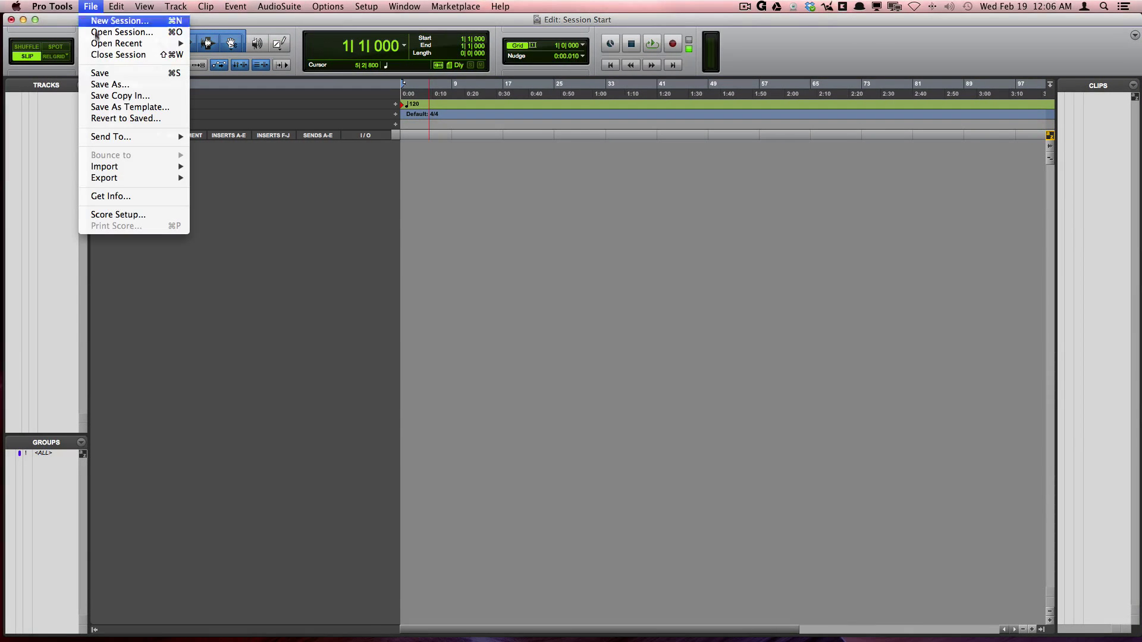
Step: Save Copy In with Audio Files, Session Plug-In Settings Folder and 24 Bit, into Projects 2013-2014
click(104, 95)
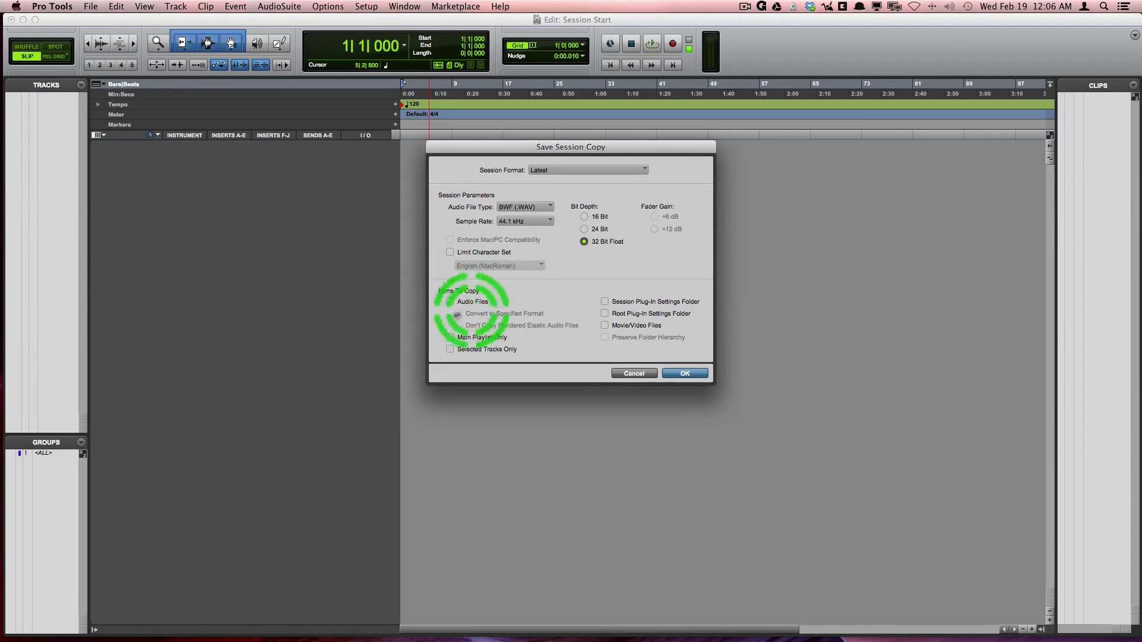
click(449, 302)
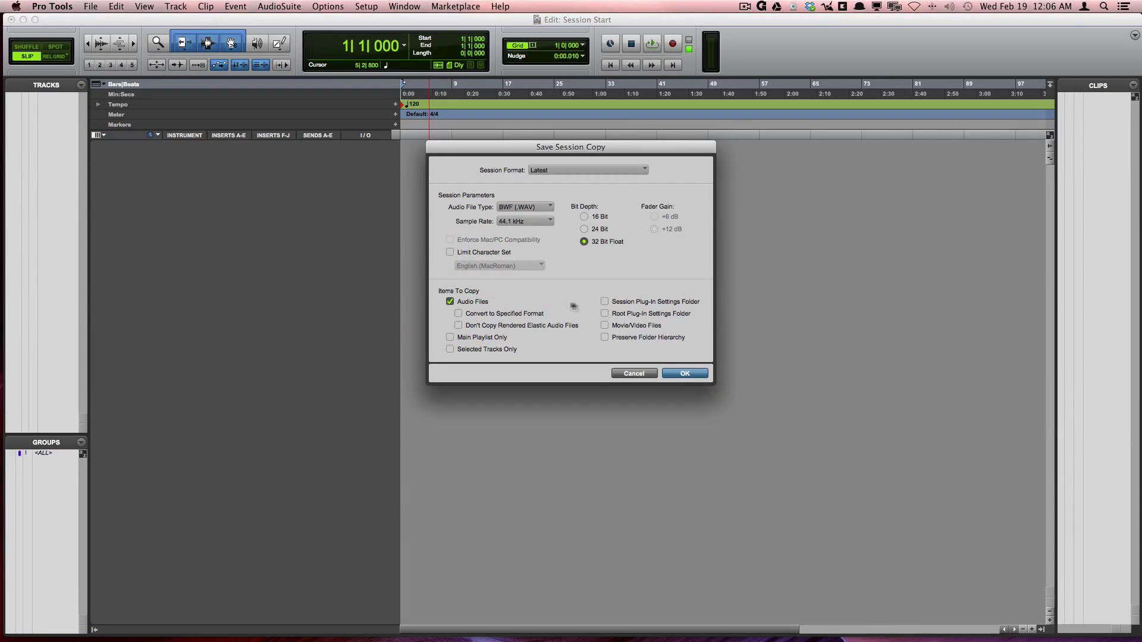
click(605, 301)
click(589, 229)
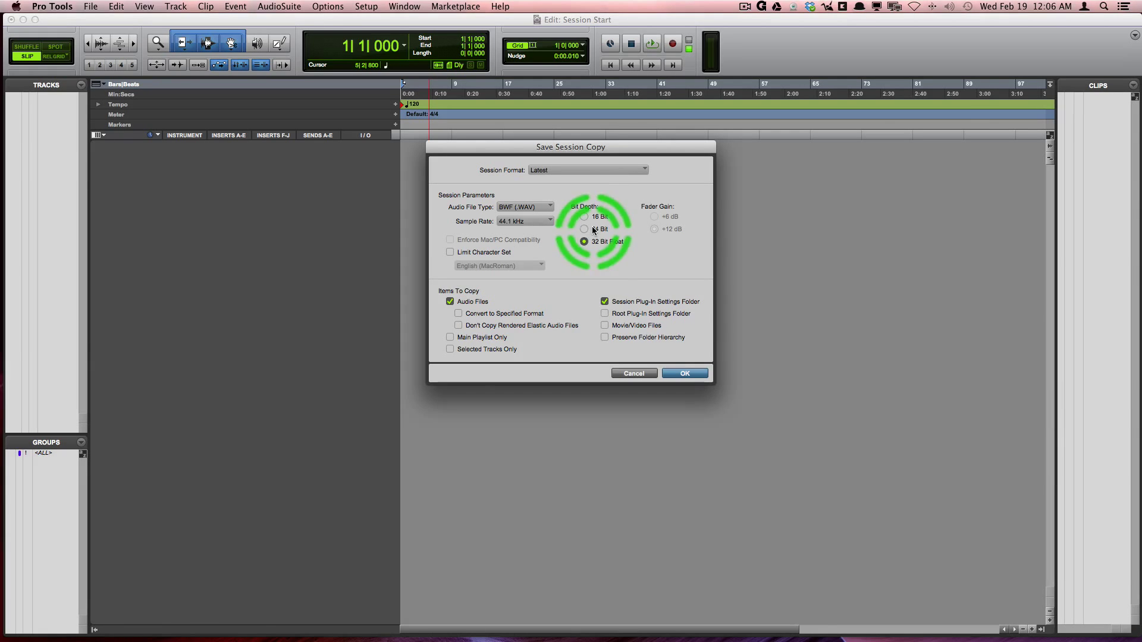
click(698, 373)
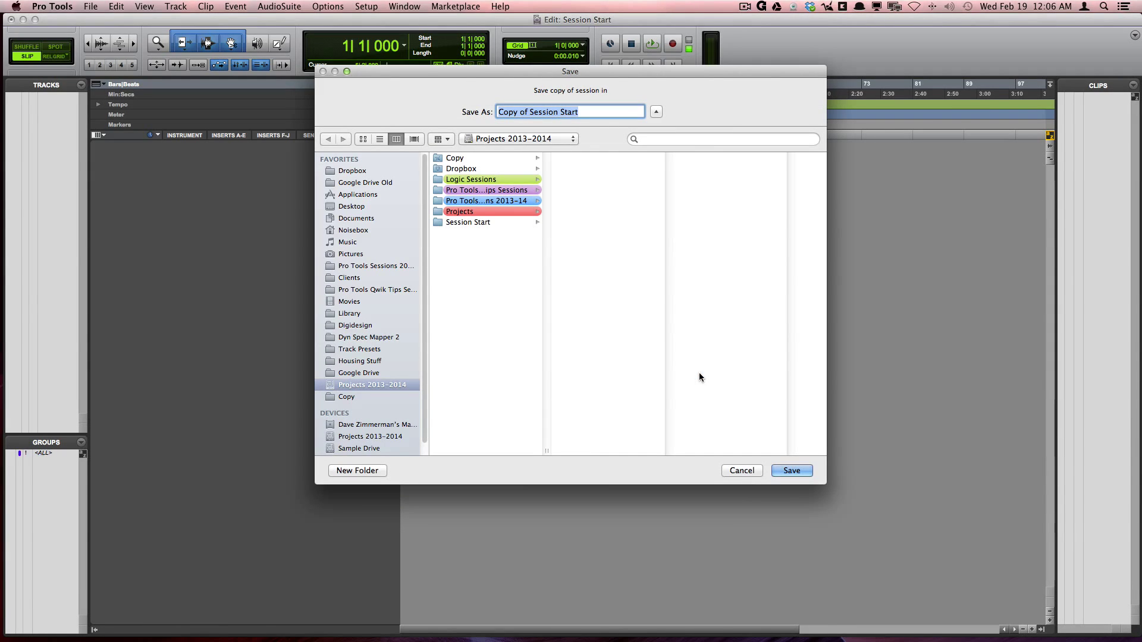
click(682, 334)
click(486, 218)
click(742, 470)
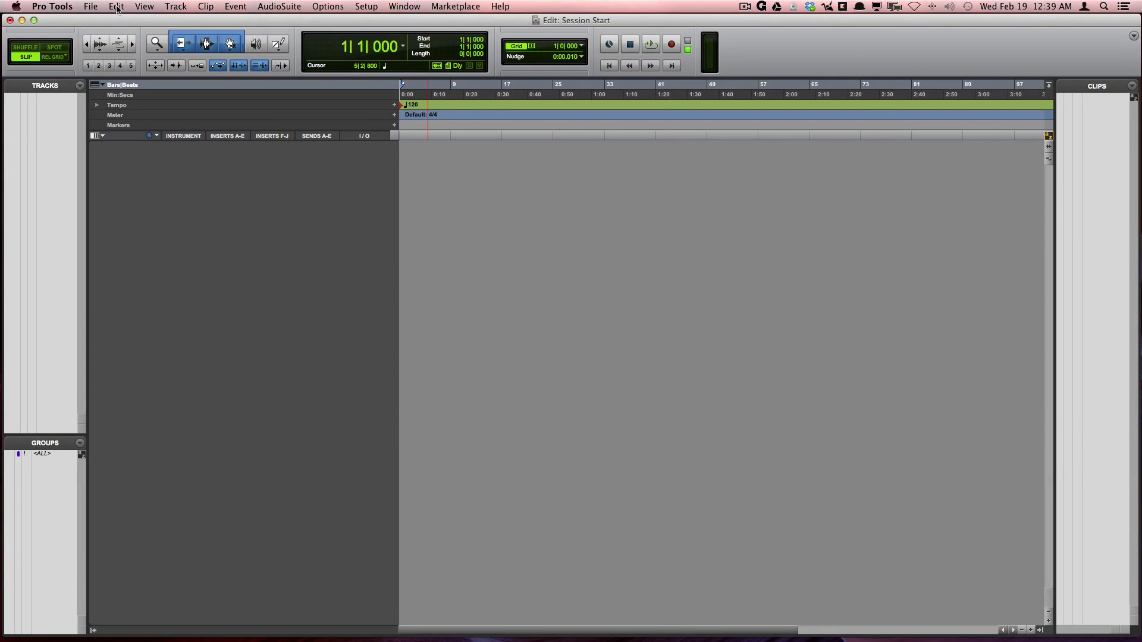
Step: In Setup > Preferences, turn on Automatically Copy Files on Import under Processing
click(367, 7)
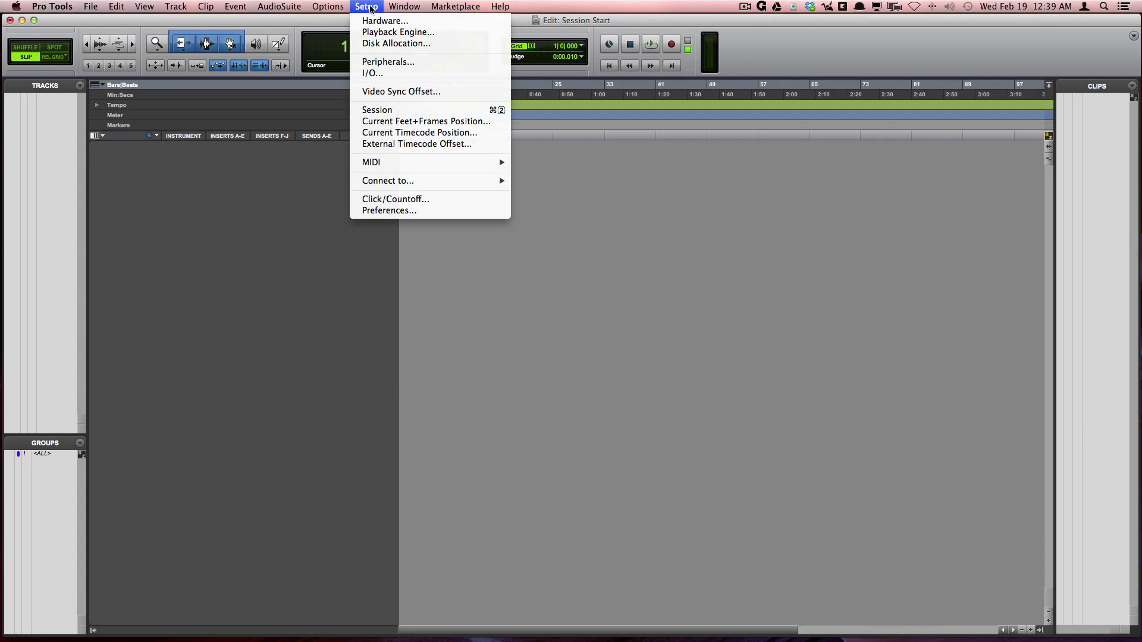
click(389, 211)
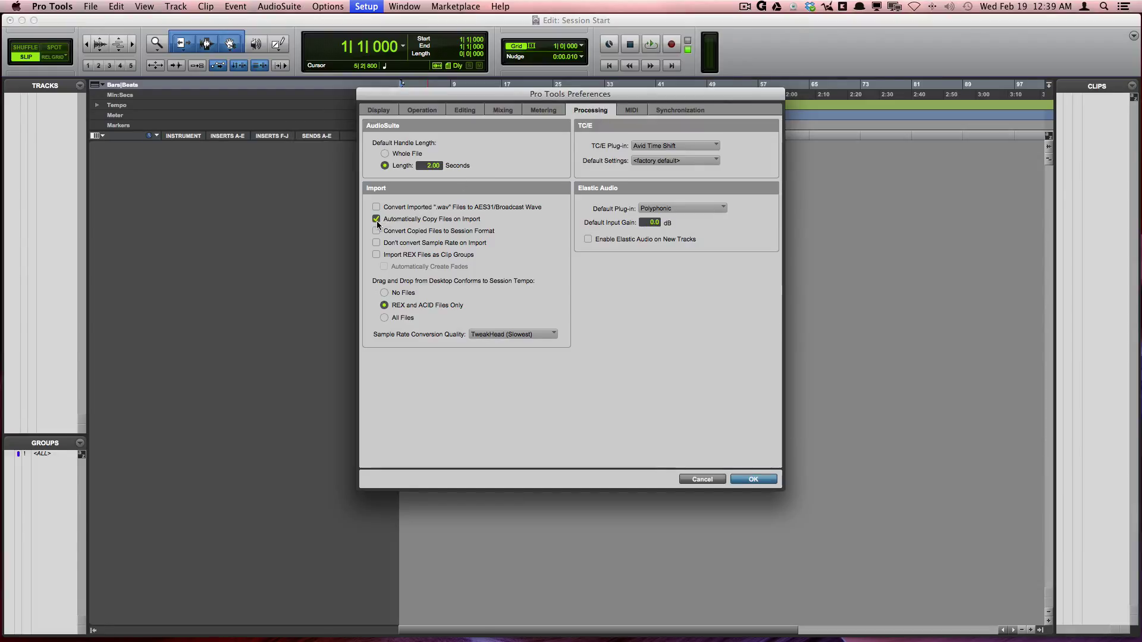
click(393, 231)
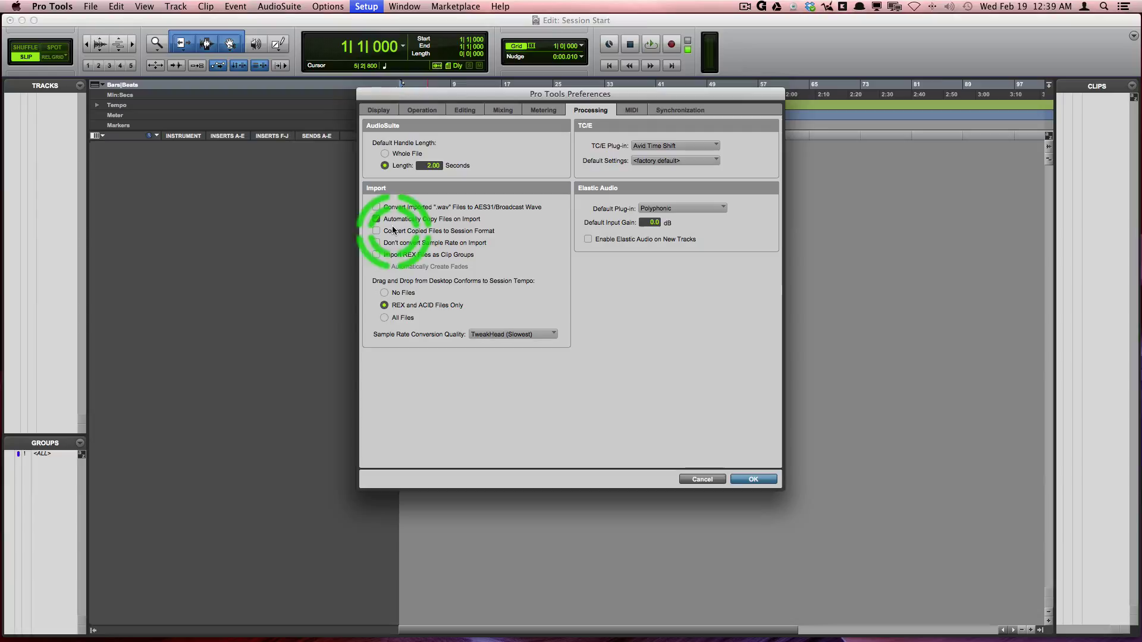